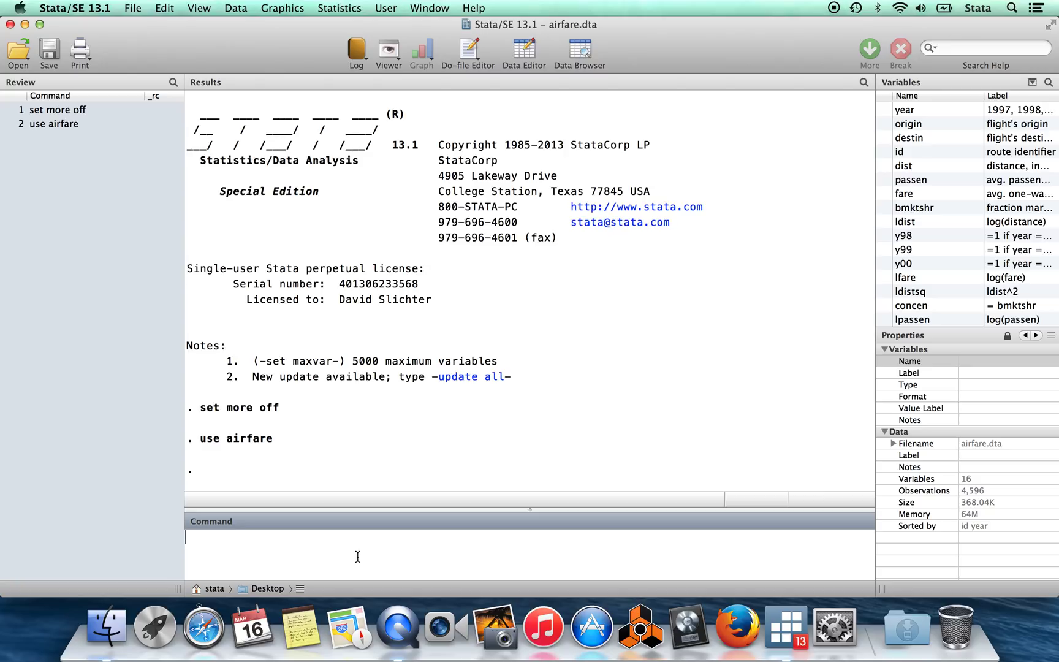
pyautogui.write('display')
pyautogui.write('24')
# Display the number 24 in the Results window and highlight the output.
pyautogui.press('Return')
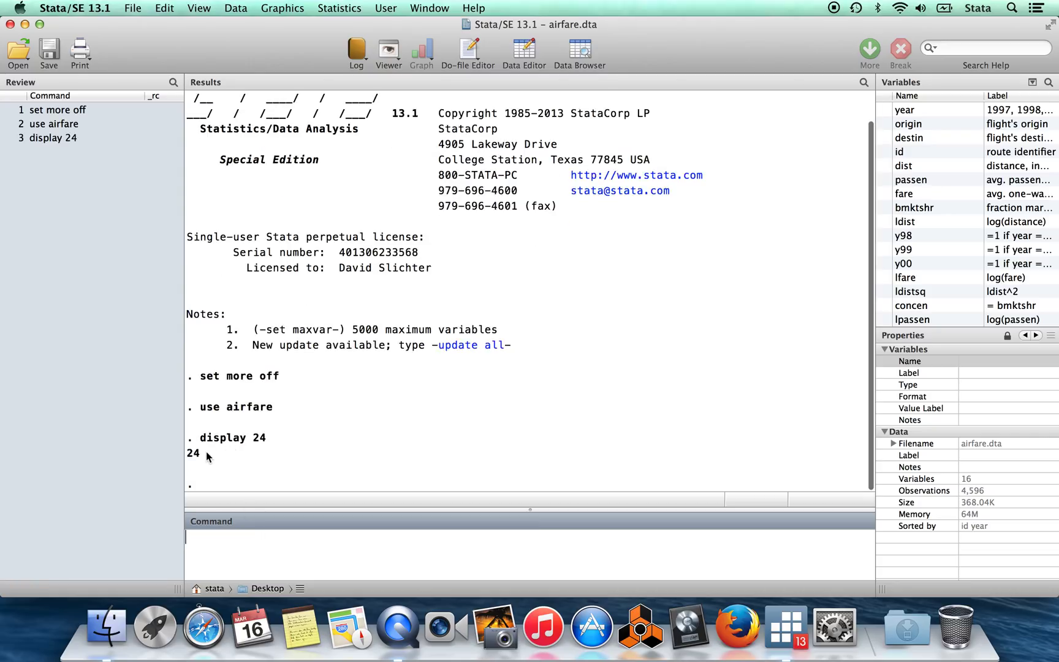
pyautogui.moveTo(206, 452); pyautogui.dragTo(186, 457)
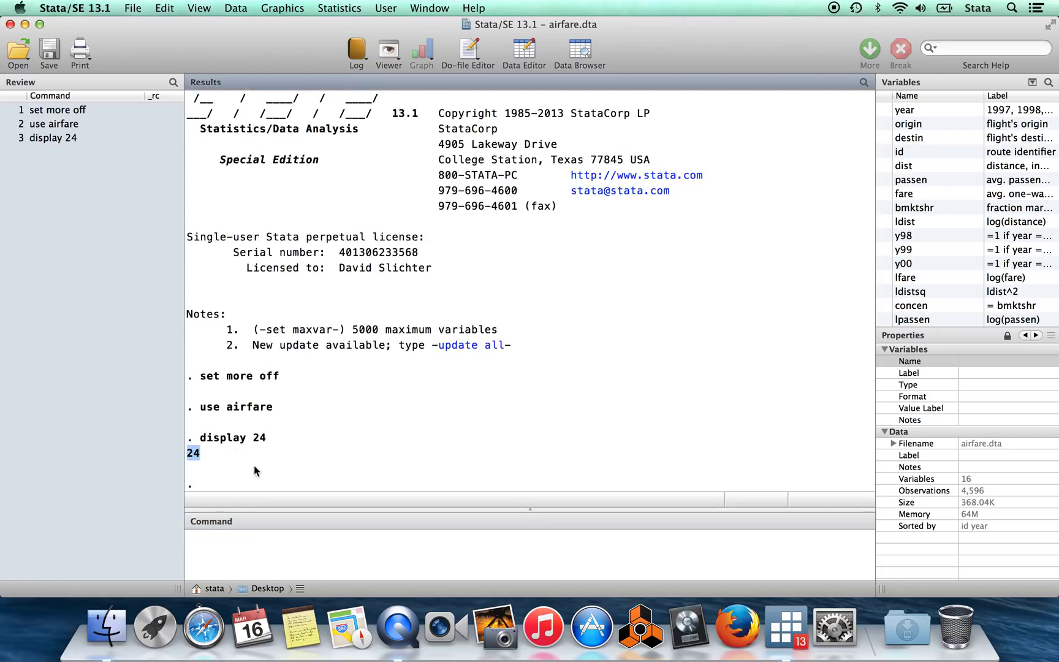
pyautogui.click(245, 547)
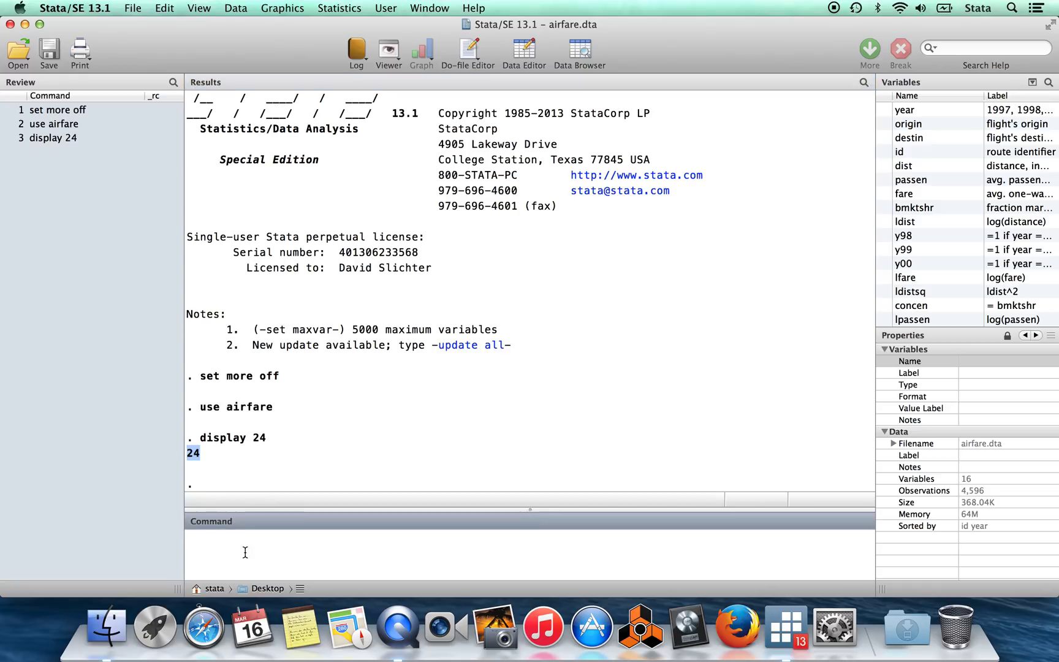
pyautogui.write('display 24')
pyautogui.write('*10')
# Display 24*10 and highlight the resulting 240.
pyautogui.press('Return')
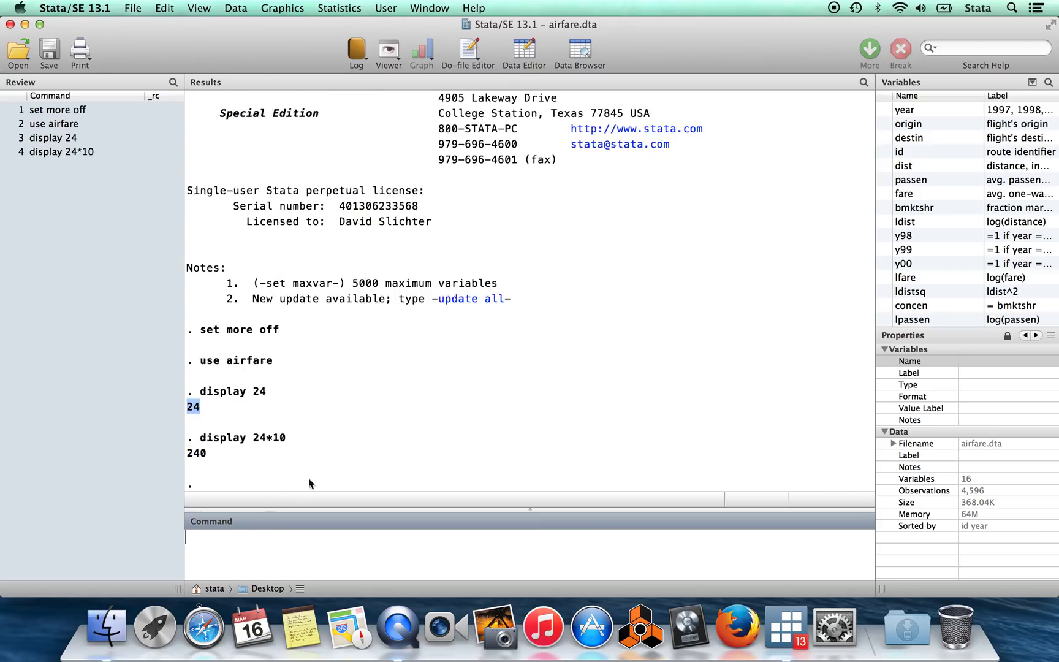
pyautogui.moveTo(209, 454); pyautogui.dragTo(195, 452)
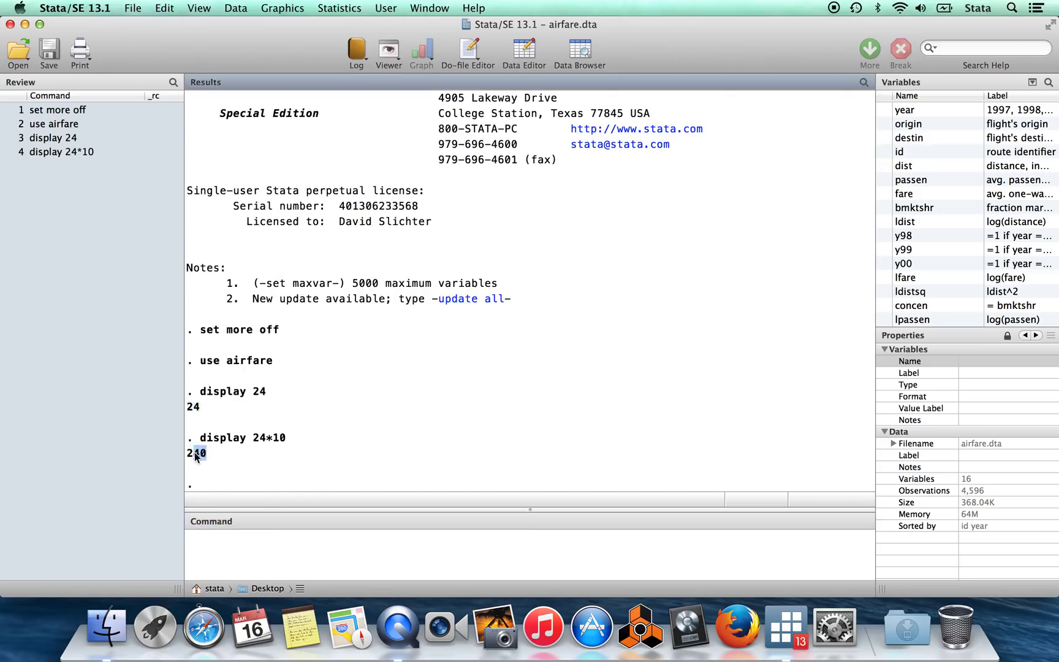
pyautogui.click(223, 461)
pyautogui.click(240, 543)
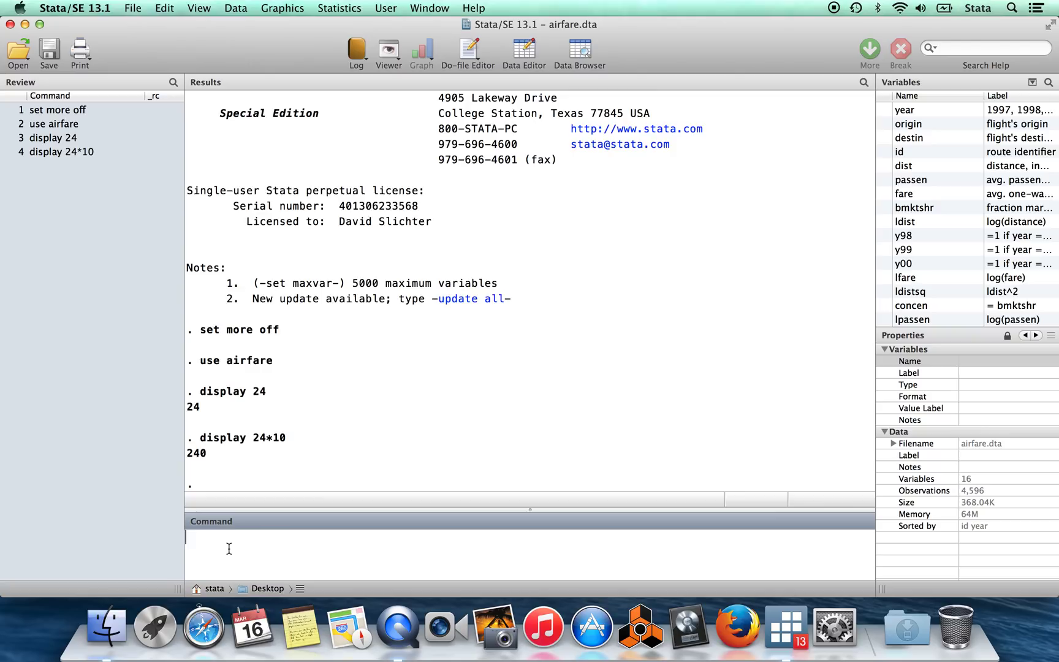
pyautogui.write('display')
pyautogui.write(' "')
pyautogui.write('I am ')
pyautogui.write('the master')
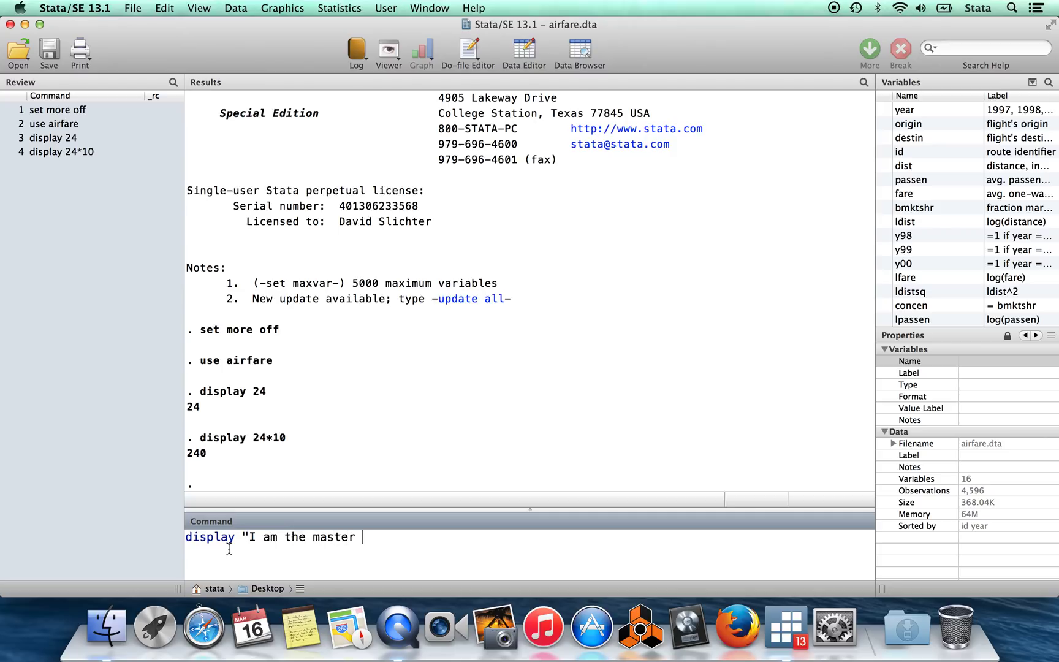
pyautogui.write(' of Stata!')
pyautogui.write('"')
# Print "I am the master of Stata!" using display with a quoted string.
pyautogui.moveTo(451, 542); pyautogui.dragTo(241, 539)
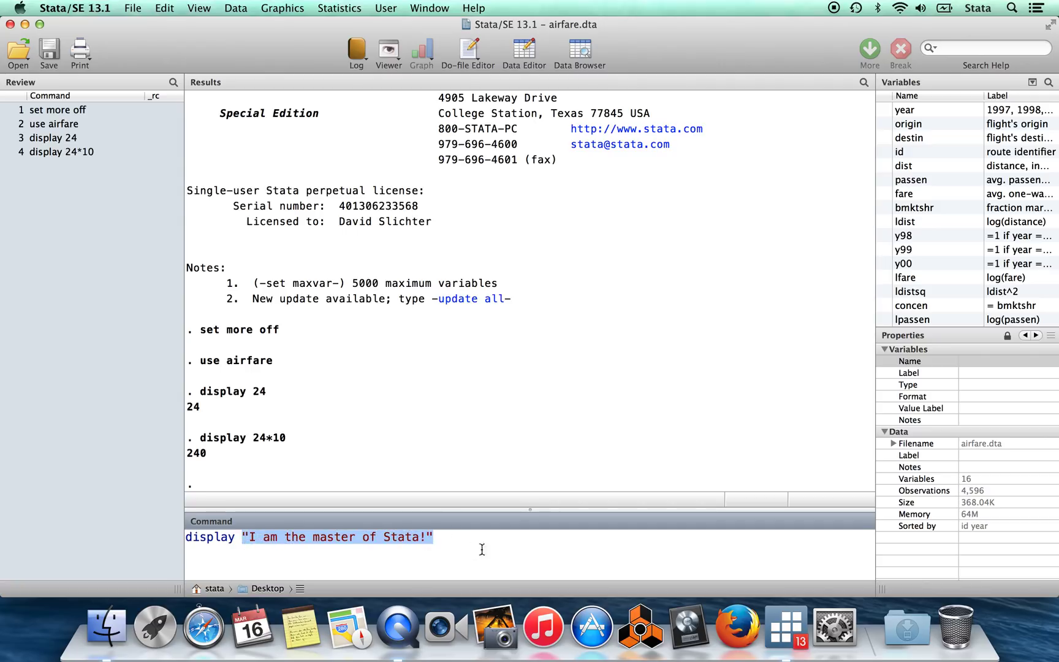
pyautogui.click(452, 542)
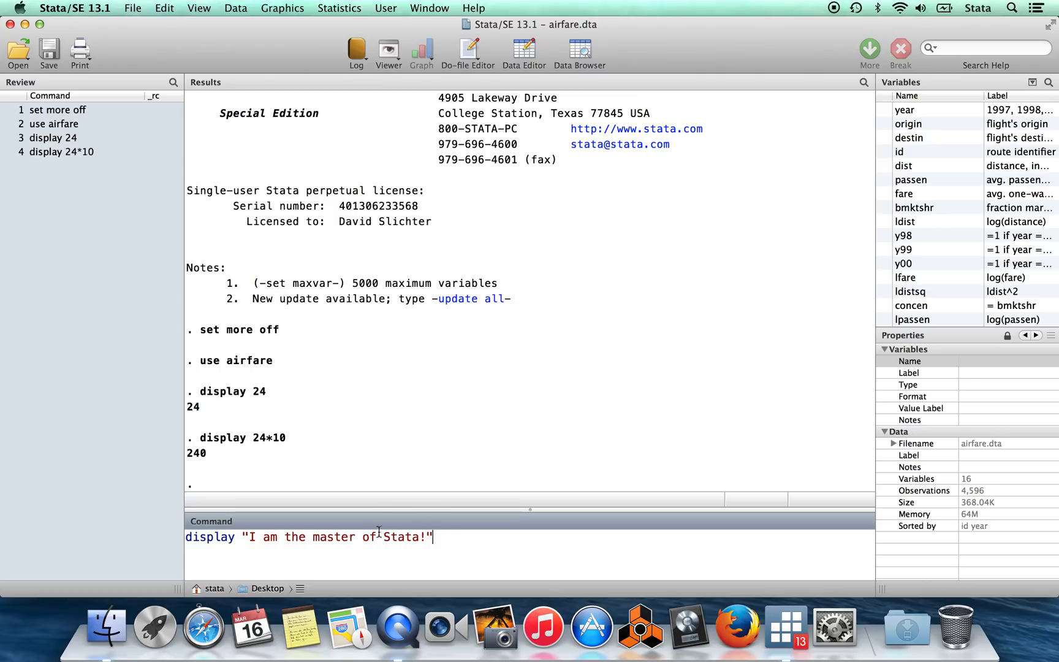
pyautogui.moveTo(426, 538); pyautogui.dragTo(251, 536)
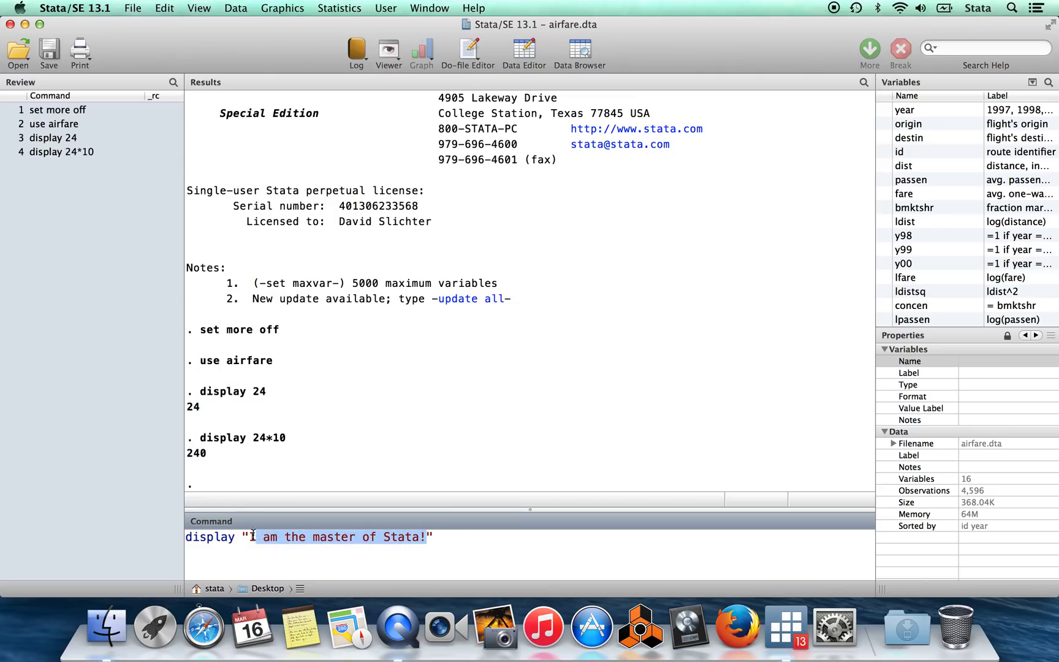
pyautogui.click(458, 546)
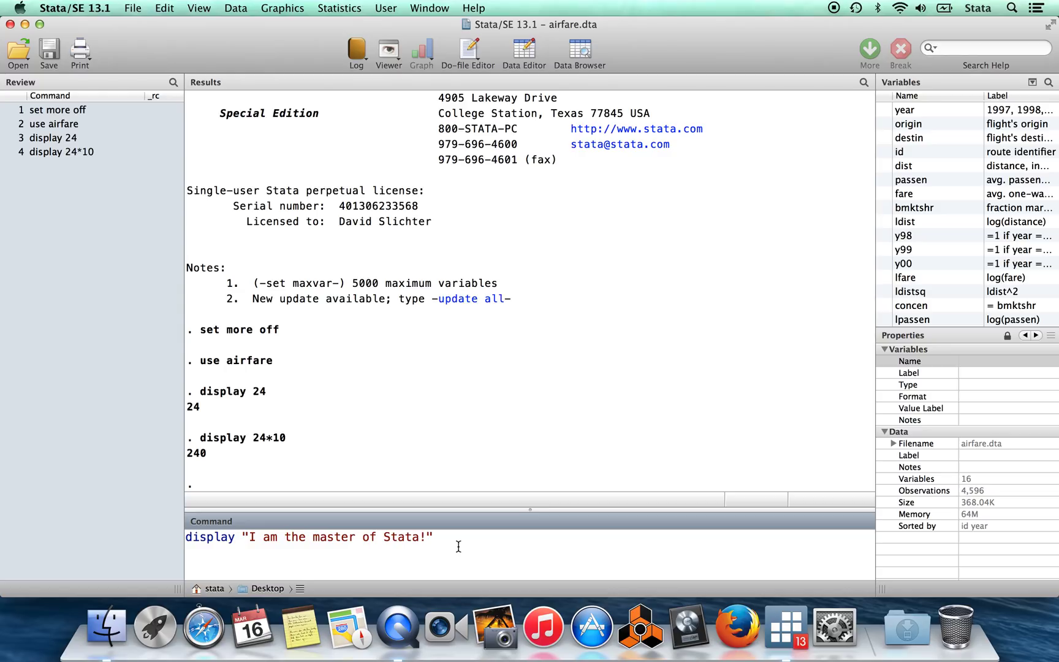
pyautogui.press('Return')
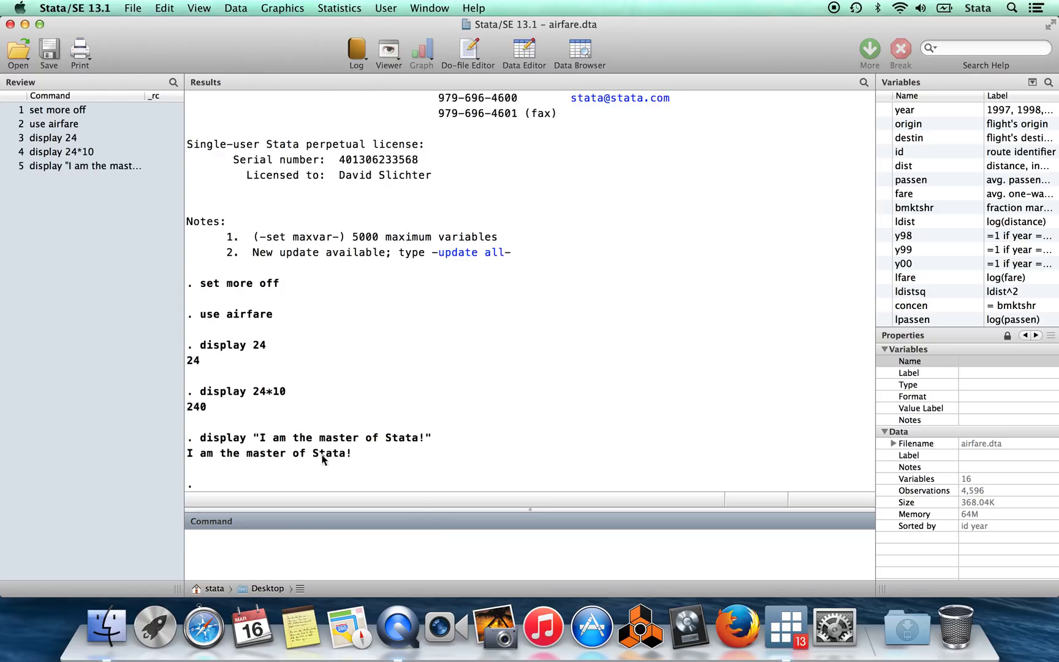
pyautogui.moveTo(350, 458); pyautogui.dragTo(187, 461)
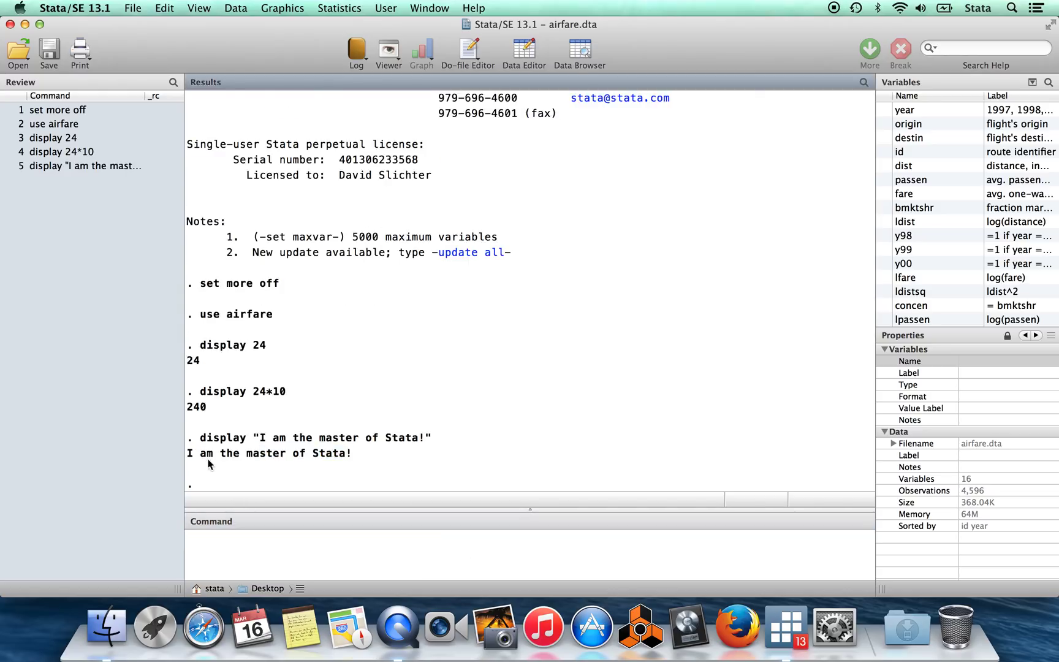
pyautogui.click(368, 455)
pyautogui.click(233, 550)
pyautogui.moveTo(288, 394); pyautogui.dragTo(251, 394)
pyautogui.click(290, 389)
pyautogui.moveTo(264, 394); pyautogui.dragTo(202, 396)
pyautogui.click(239, 550)
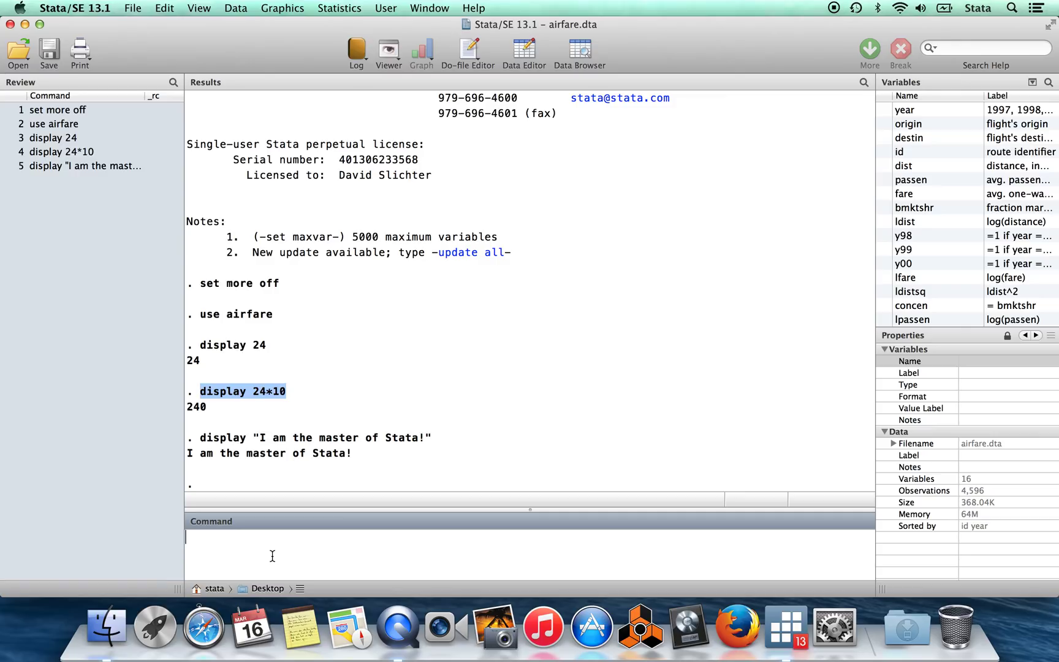
pyautogui.click(437, 453)
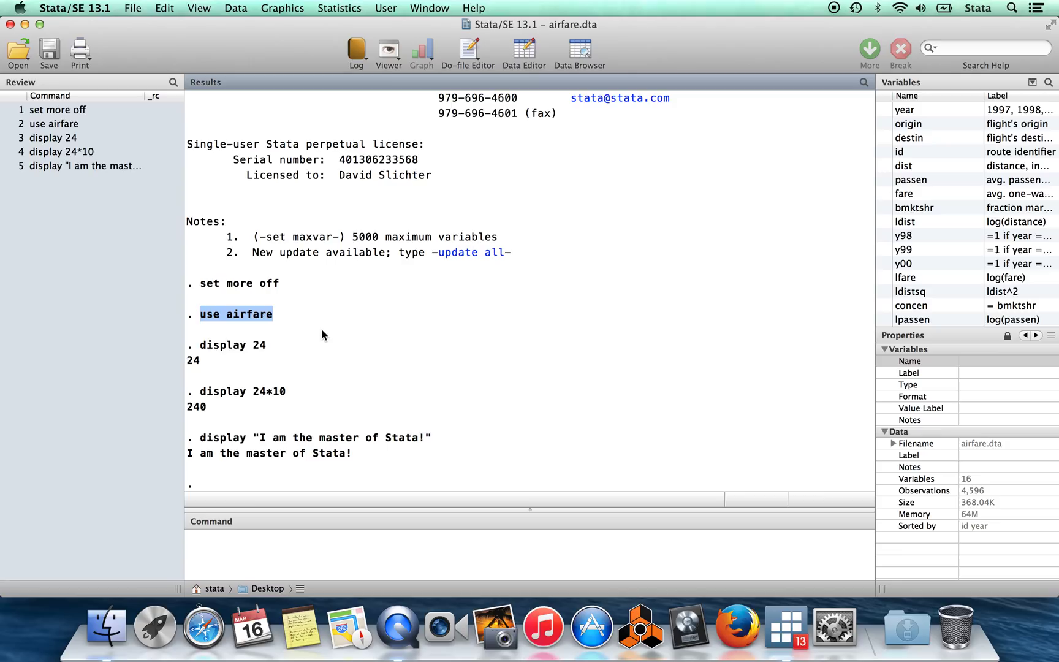
pyautogui.click(245, 556)
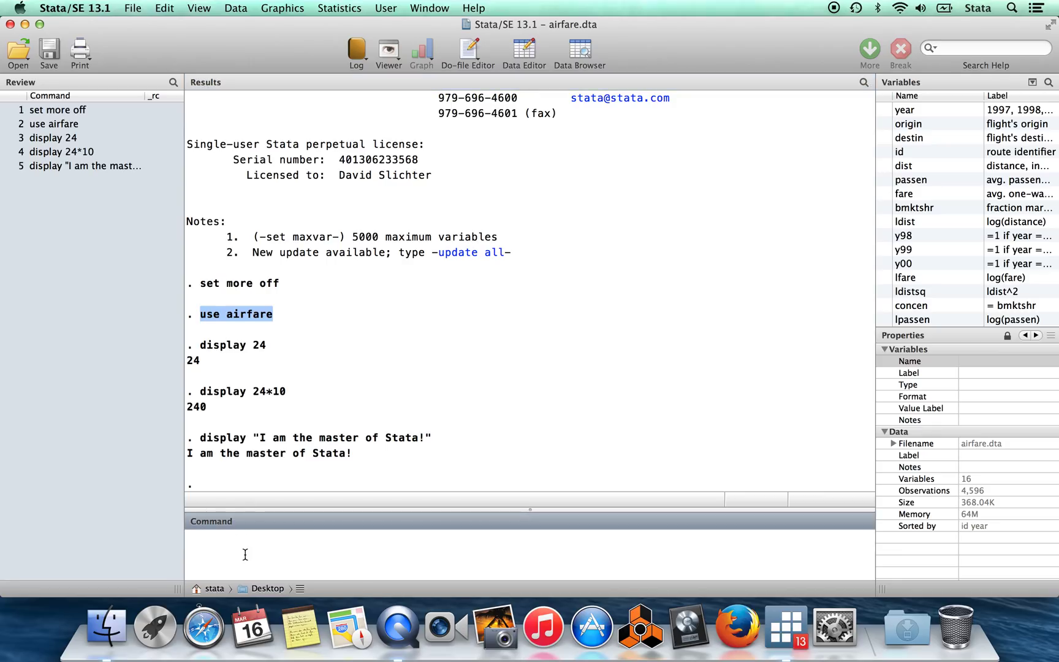
pyautogui.write('sum')
# Summarize all variables with sum and highlight fare's 4596 observations.
pyautogui.press('Return')
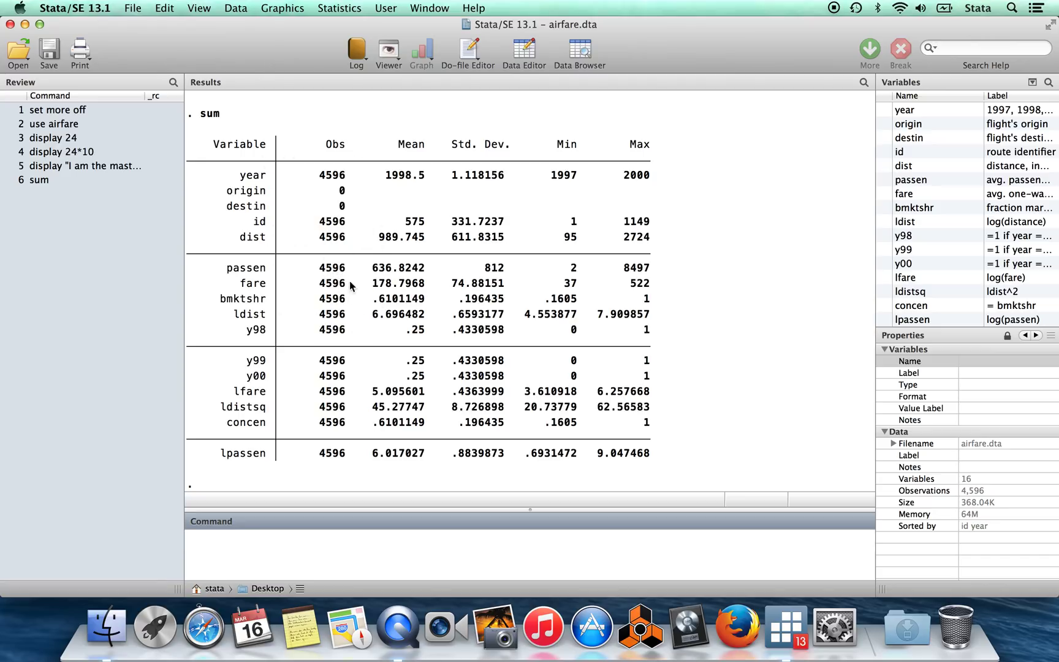
pyautogui.moveTo(348, 286); pyautogui.dragTo(320, 287)
pyautogui.click(353, 305)
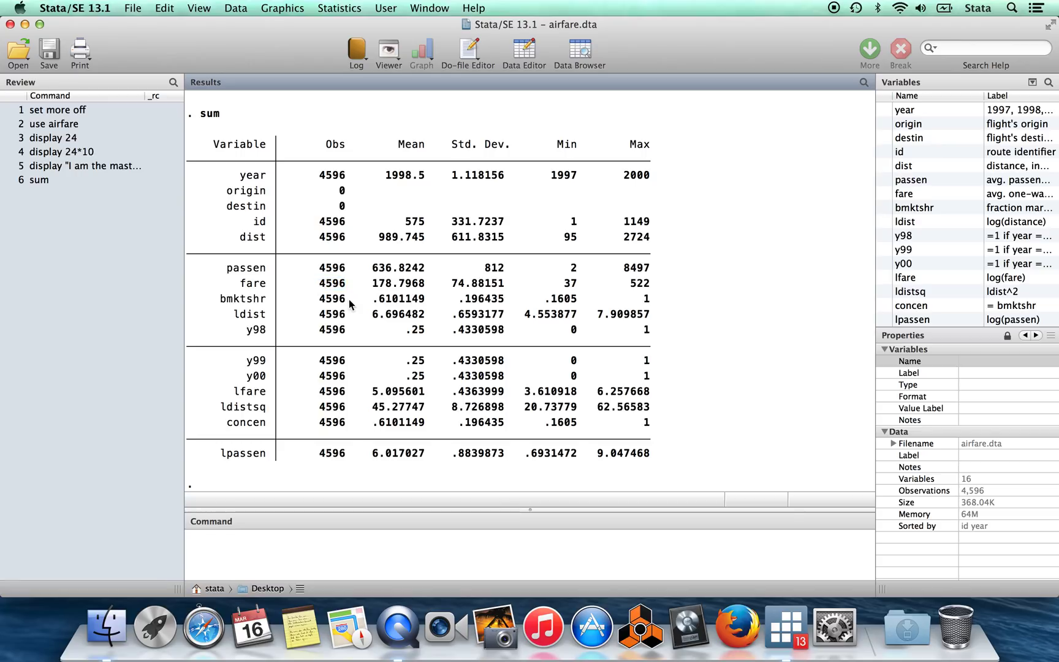
pyautogui.click(268, 550)
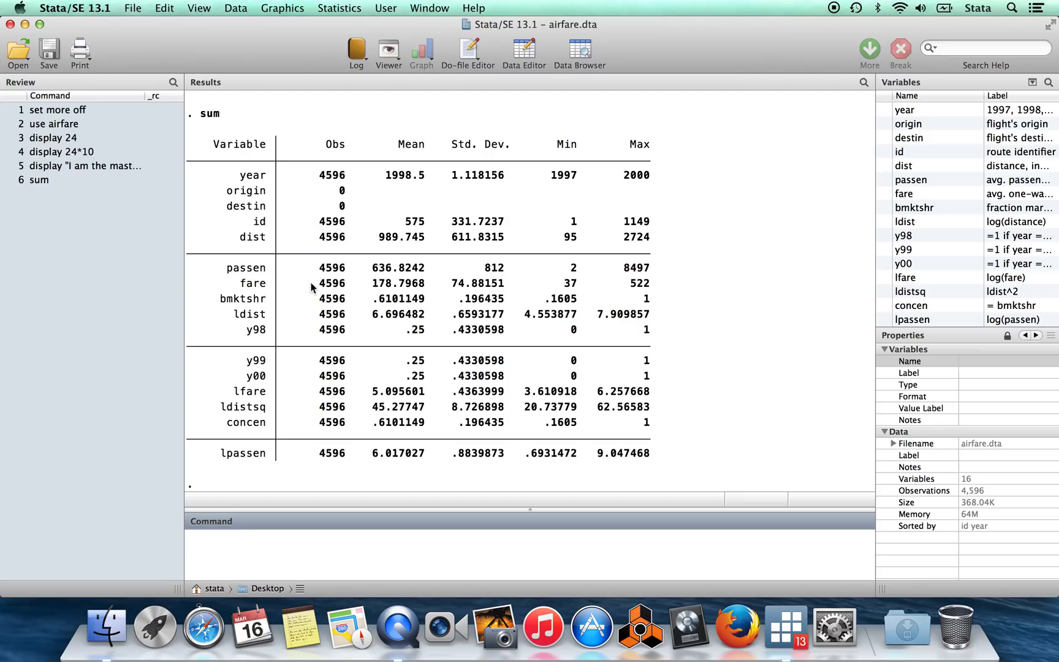
# Point out fare's minimum of 37 and maximum of 522 in the summary table.
pyautogui.doubleClick(570, 287)
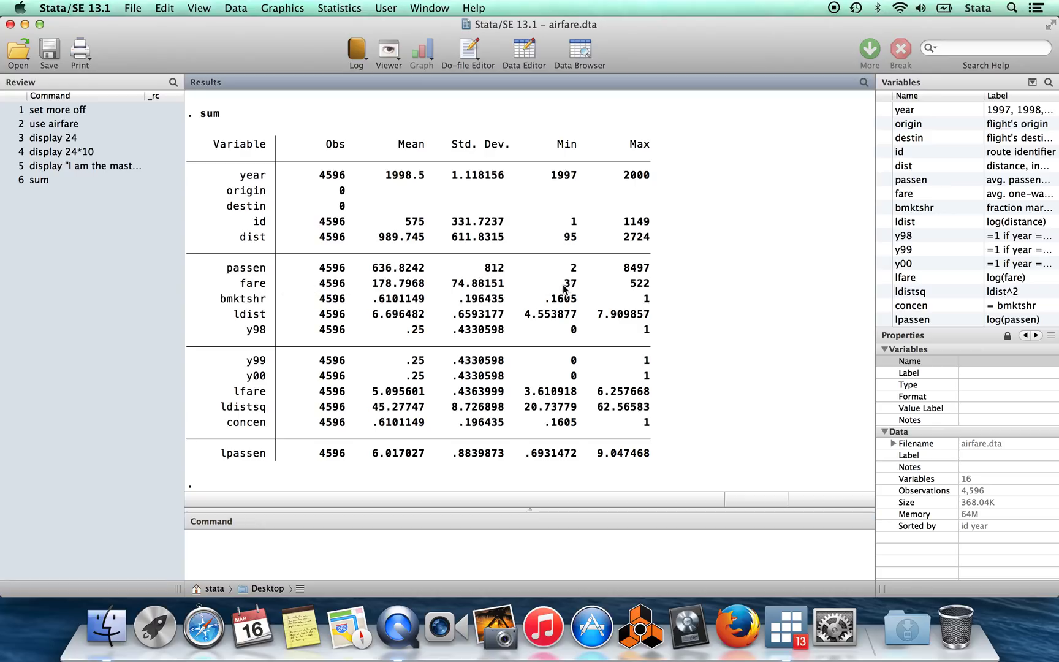
pyautogui.doubleClick(641, 285)
pyautogui.click(234, 544)
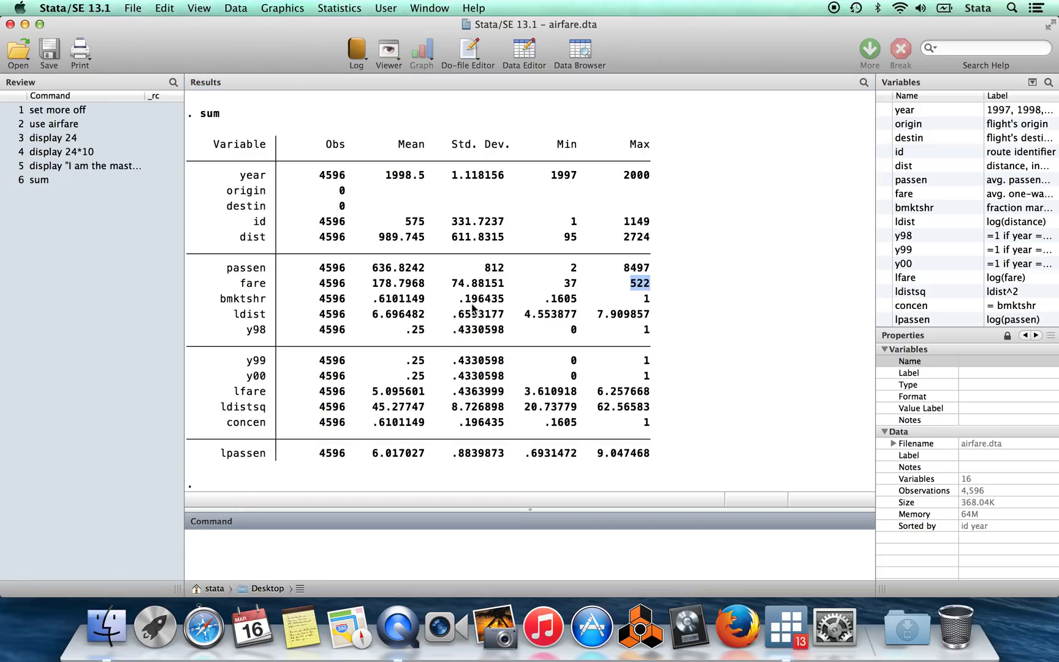
pyautogui.moveTo(572, 286); pyautogui.dragTo(566, 286)
pyautogui.doubleClick(572, 286)
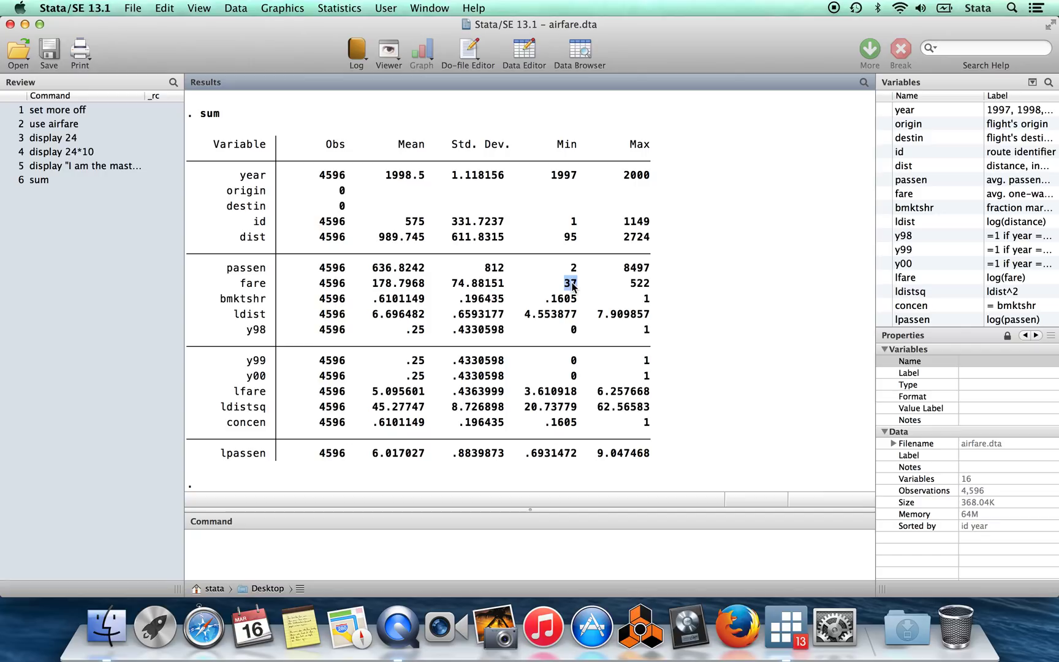
pyautogui.click(269, 545)
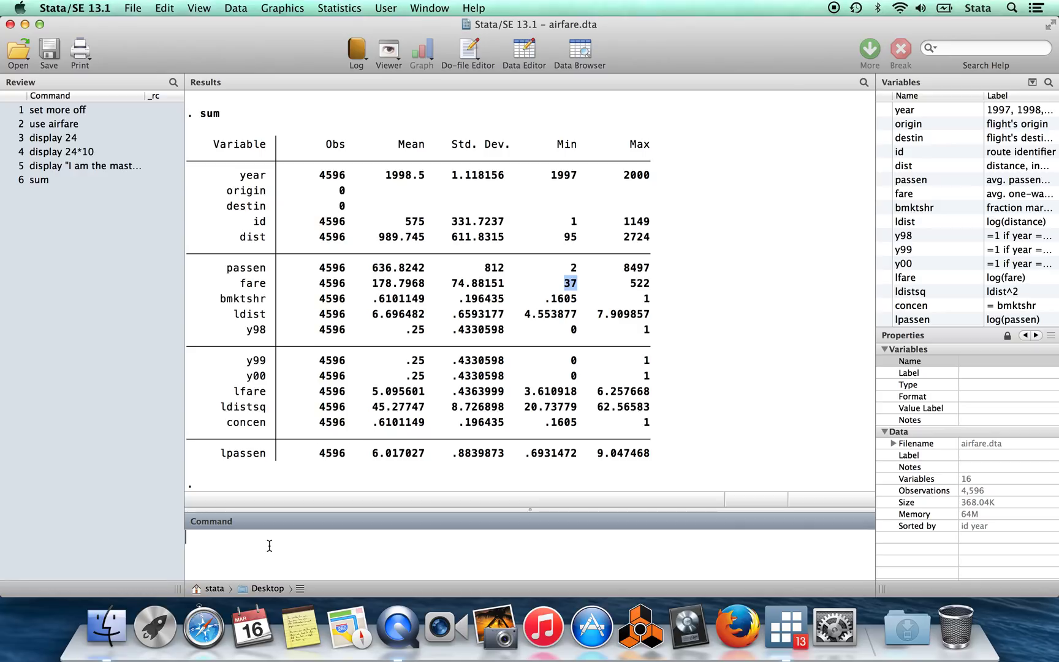
pyautogui.write('count')
pyautogui.write(' if')
pyautogui.write('fa')
pyautogui.write('re<')
pyautogui.write('50')
# Count observations with fare below 50, which returns 1.
pyautogui.click(320, 286)
pyautogui.doubleClick(320, 286)
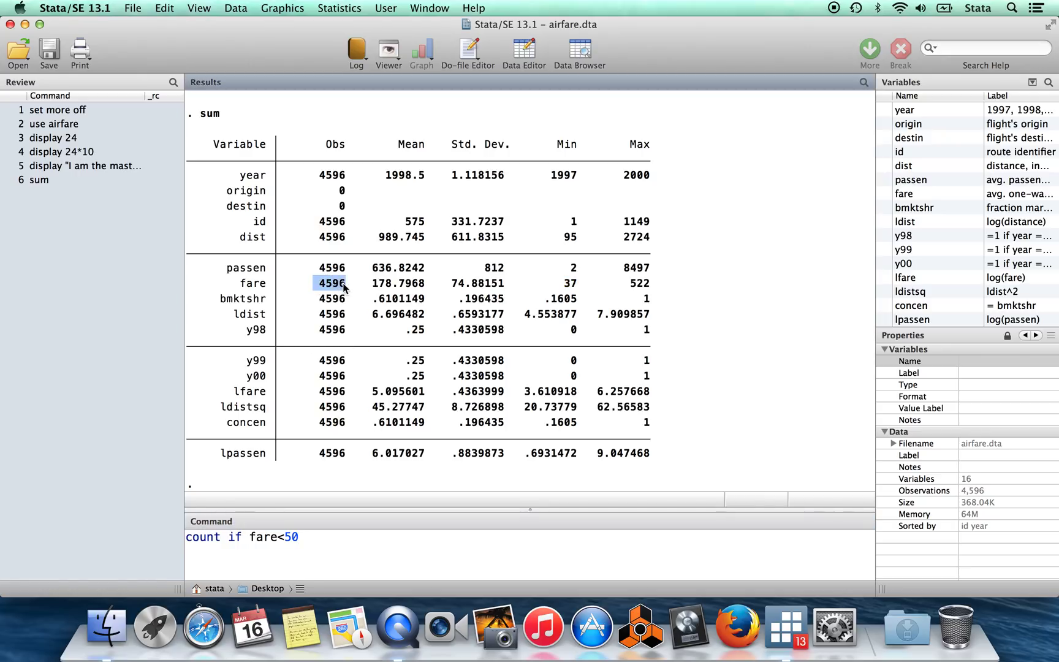
pyautogui.click(316, 548)
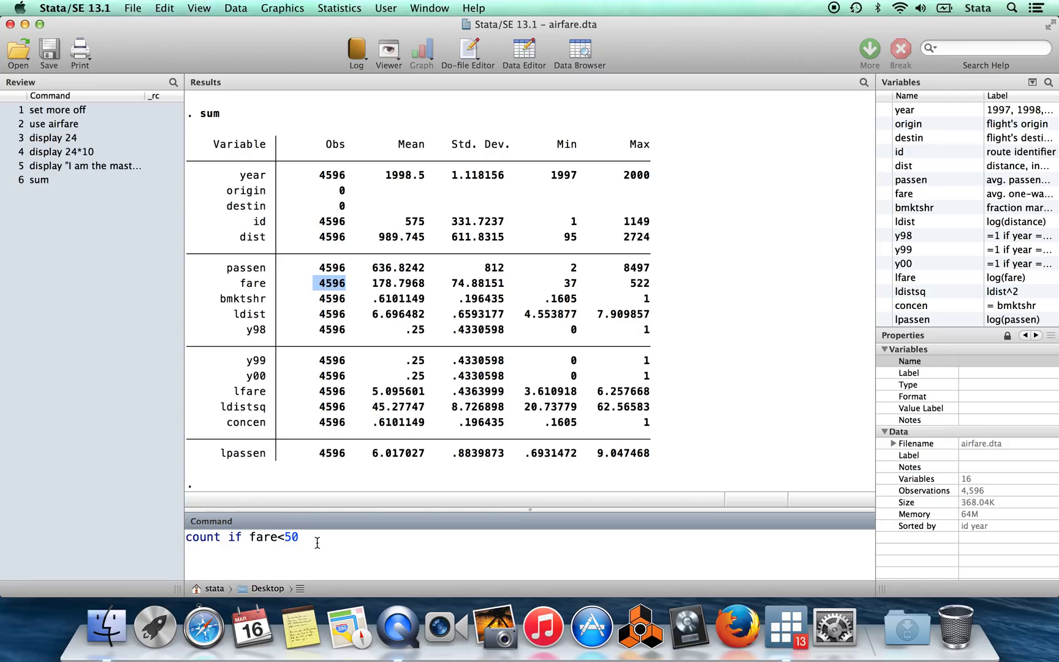
pyautogui.press('Return')
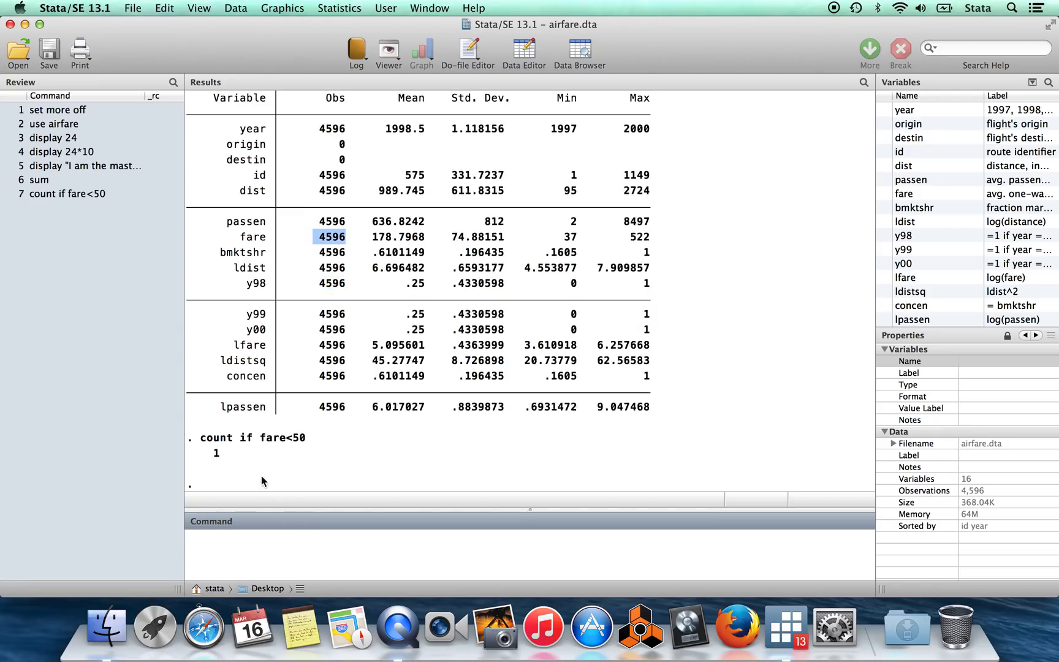
# Count observations with fare below 60, which returns 35.
pyautogui.doubleClick(217, 454)
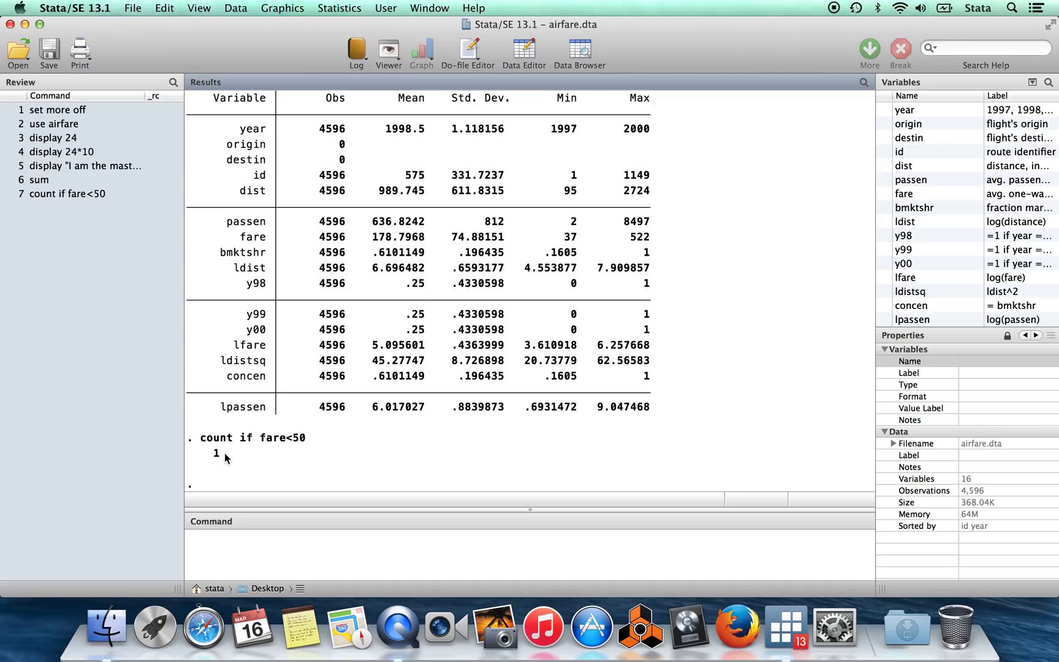
pyautogui.click(249, 549)
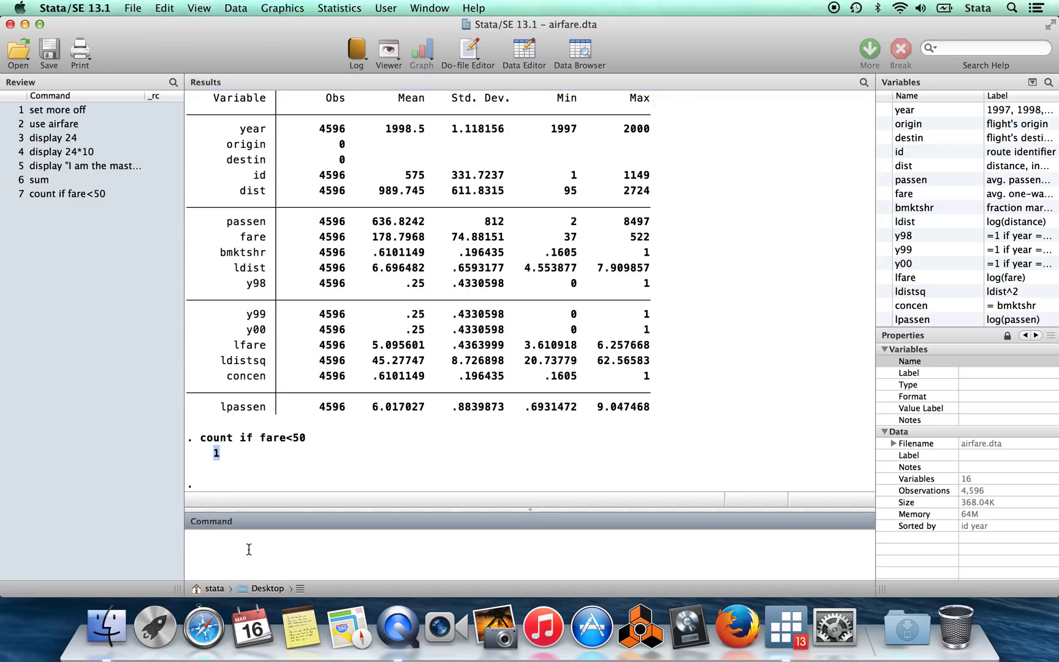
pyautogui.write('count if fare')
pyautogui.write('<60')
pyautogui.press('Return')
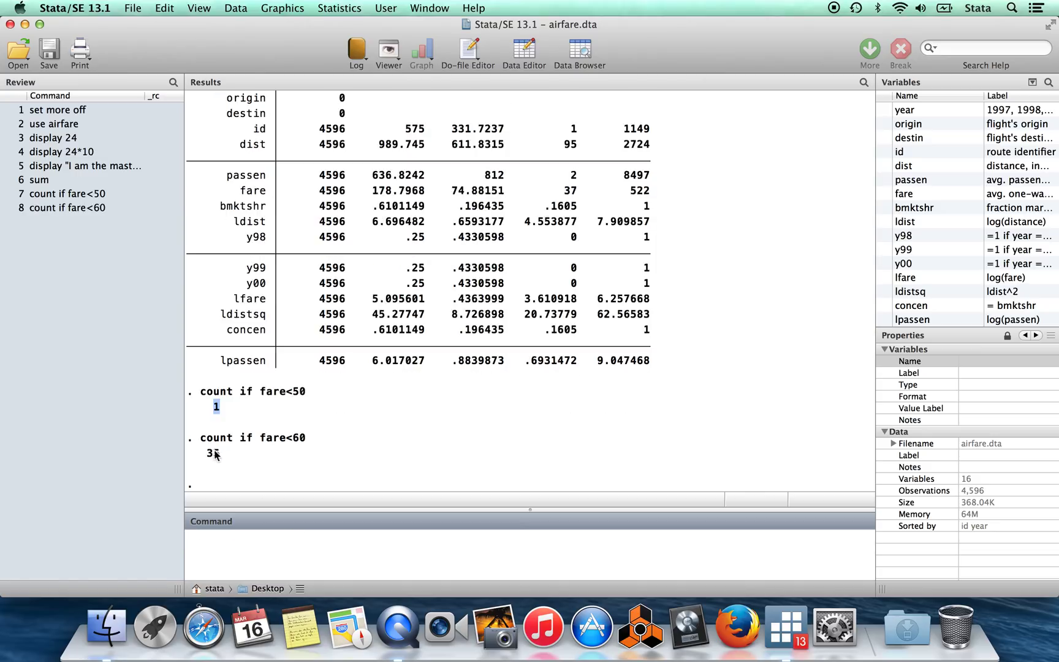
# Compare the 35 fares under 60 with the single fare under 50.
pyautogui.moveTo(223, 458); pyautogui.dragTo(208, 458)
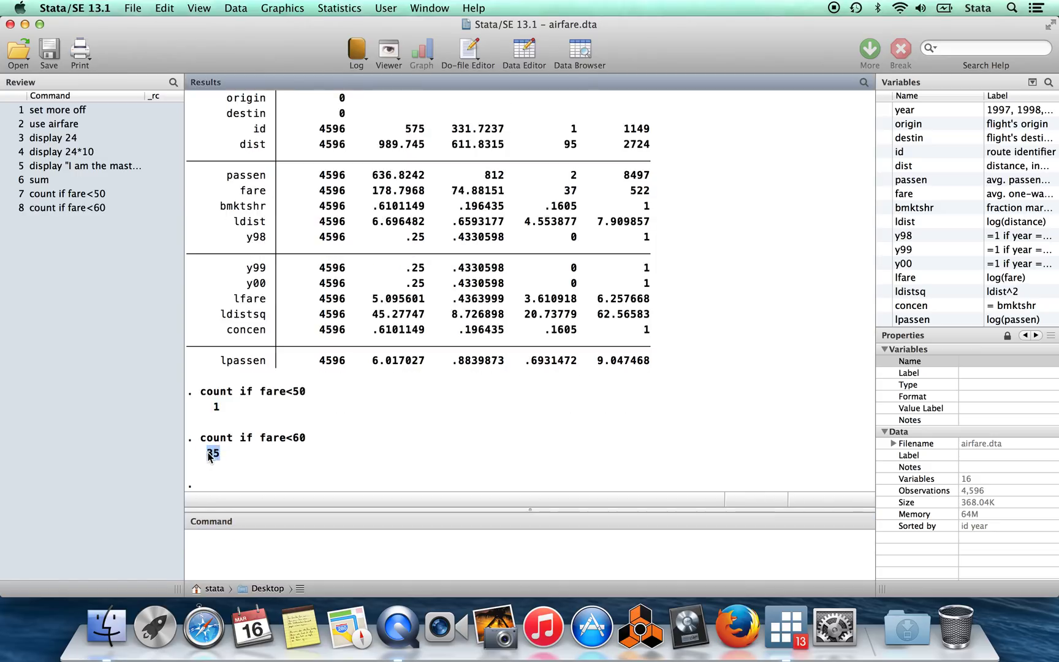
pyautogui.moveTo(222, 408); pyautogui.dragTo(216, 410)
pyautogui.moveTo(221, 454); pyautogui.dragTo(211, 455)
pyautogui.click(222, 550)
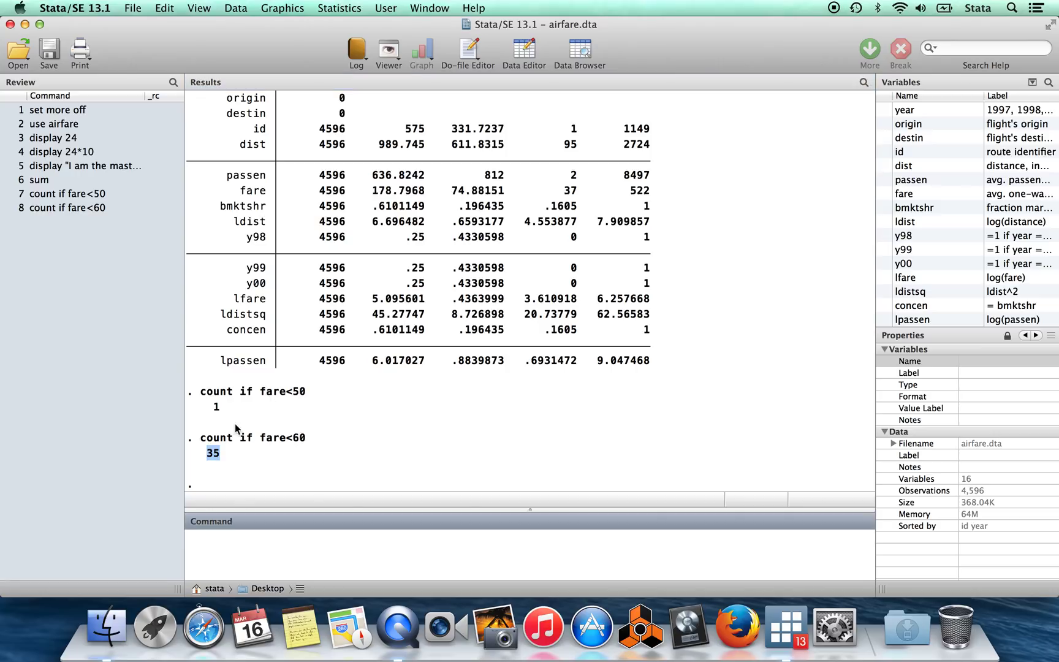
pyautogui.doubleClick(217, 407)
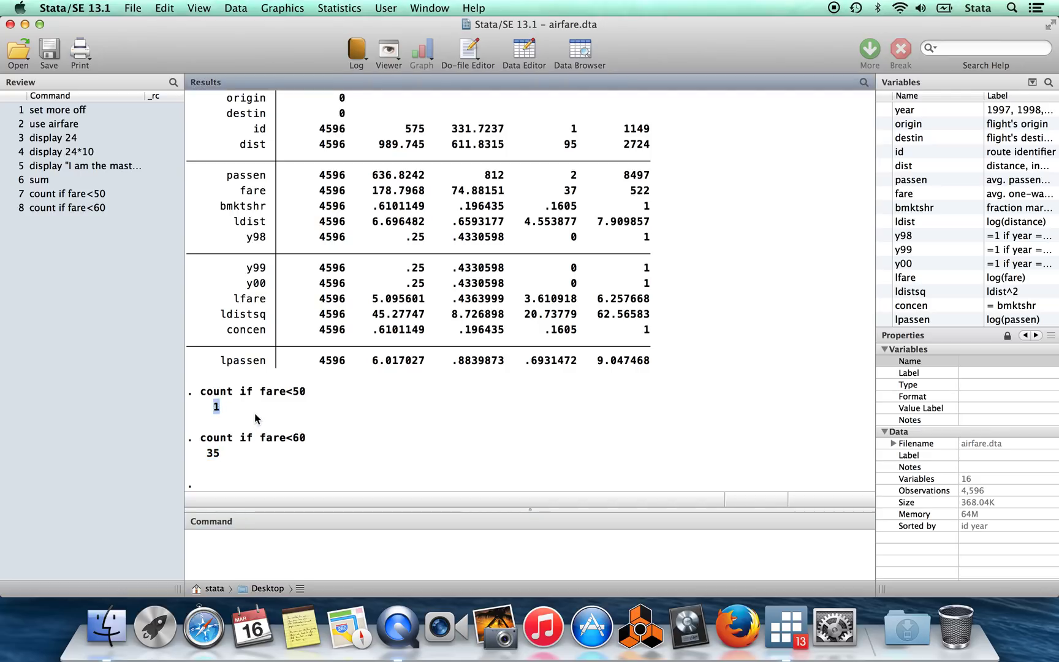
pyautogui.click(224, 544)
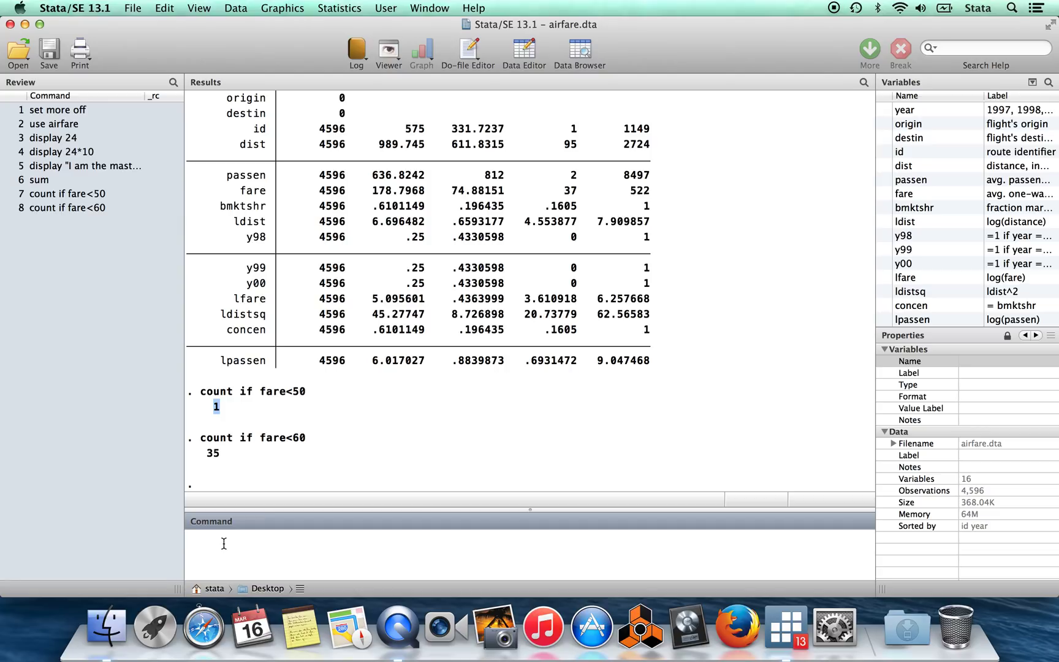
pyautogui.write('list if fare<')
pyautogui.write('50')
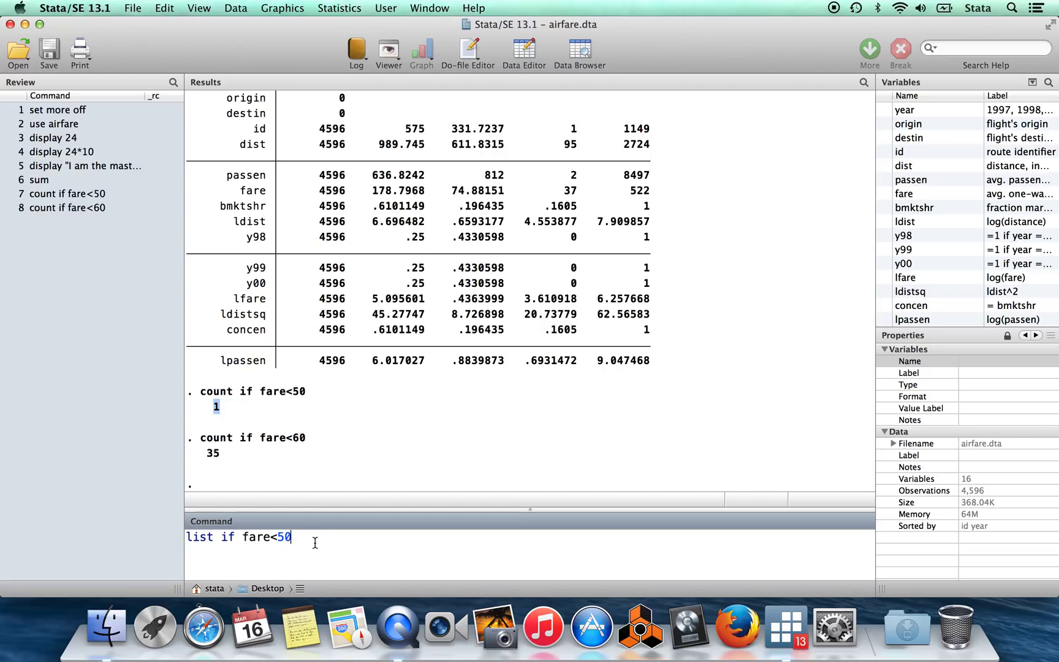
# List the fare-below-50 observation: 1997 Atlantic City NJ to Myrtle Beach SC, fare 37.
pyautogui.moveTo(301, 541); pyautogui.dragTo(183, 538)
pyautogui.click(308, 543)
pyautogui.moveTo(304, 543); pyautogui.dragTo(224, 537)
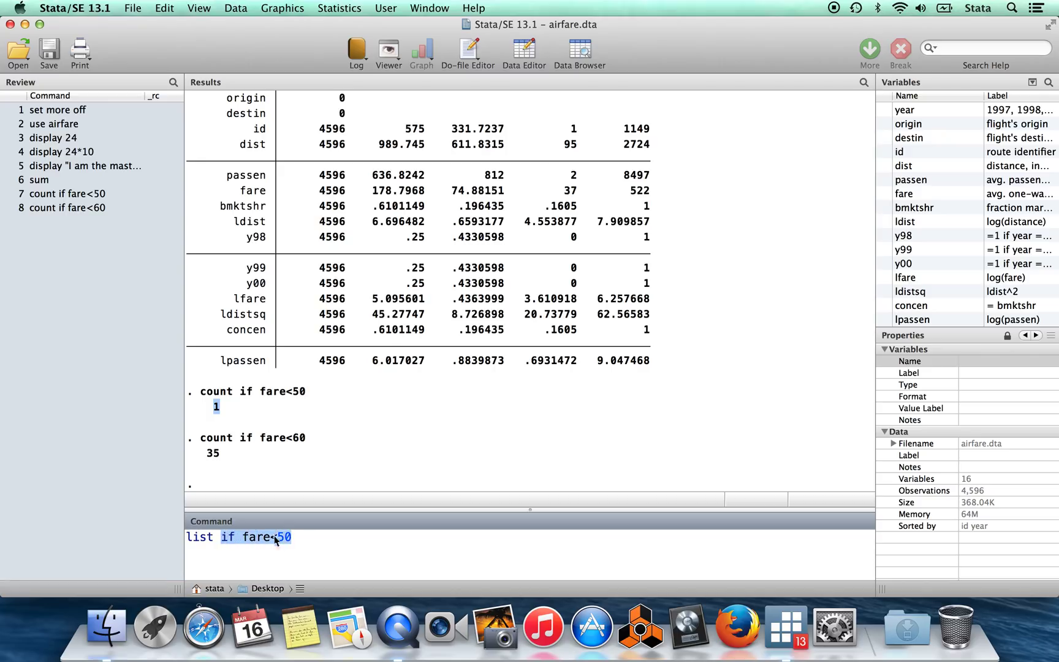
pyautogui.click(313, 547)
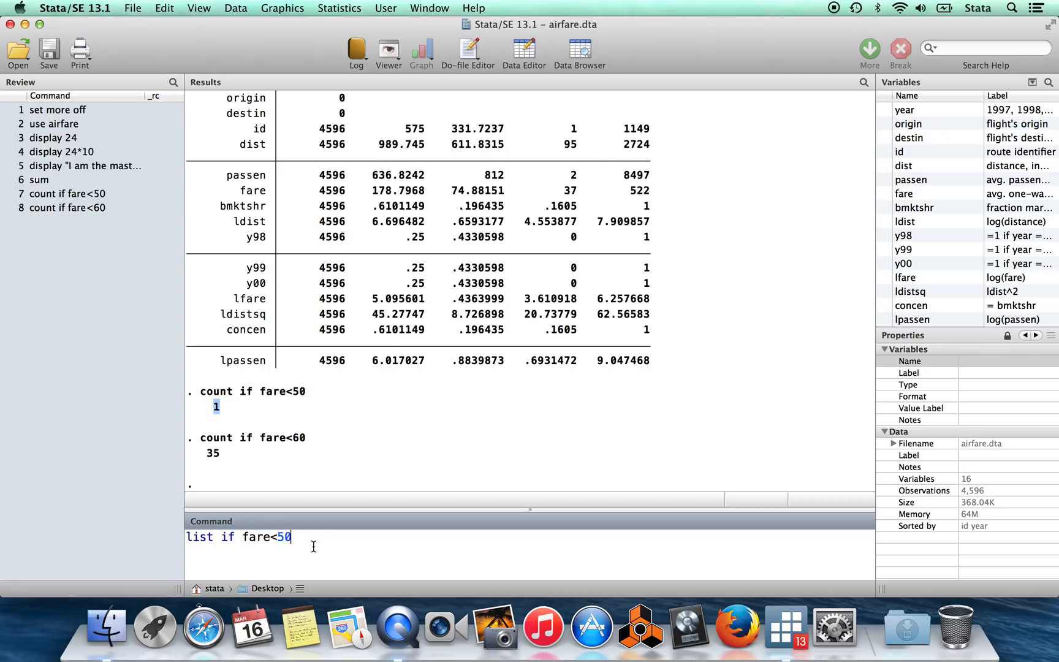
pyautogui.press('Return')
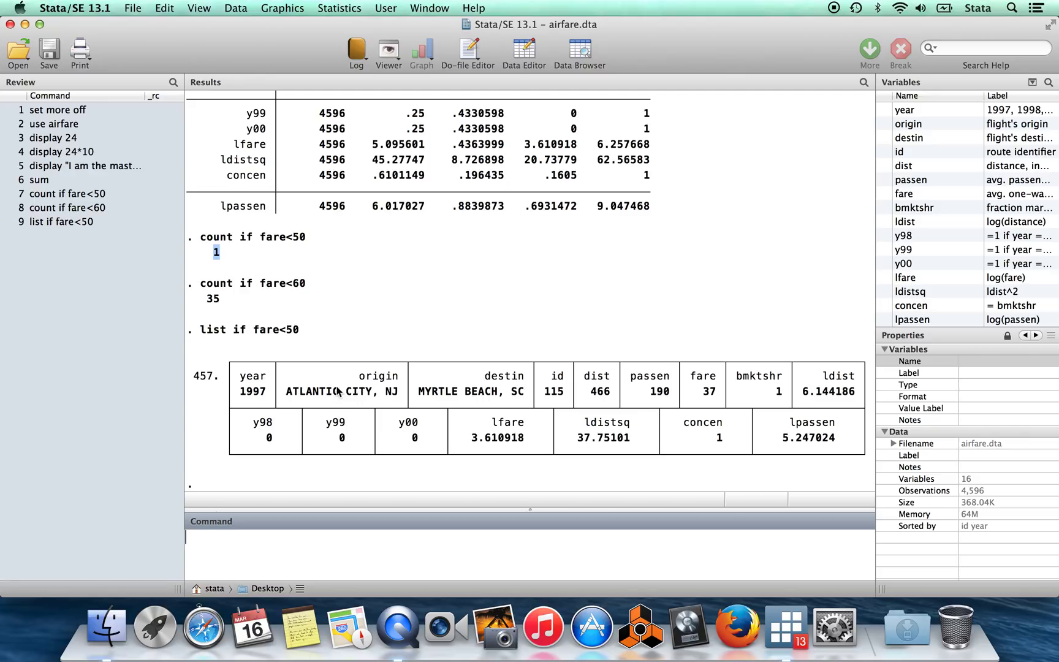
pyautogui.moveTo(697, 393); pyautogui.dragTo(713, 395)
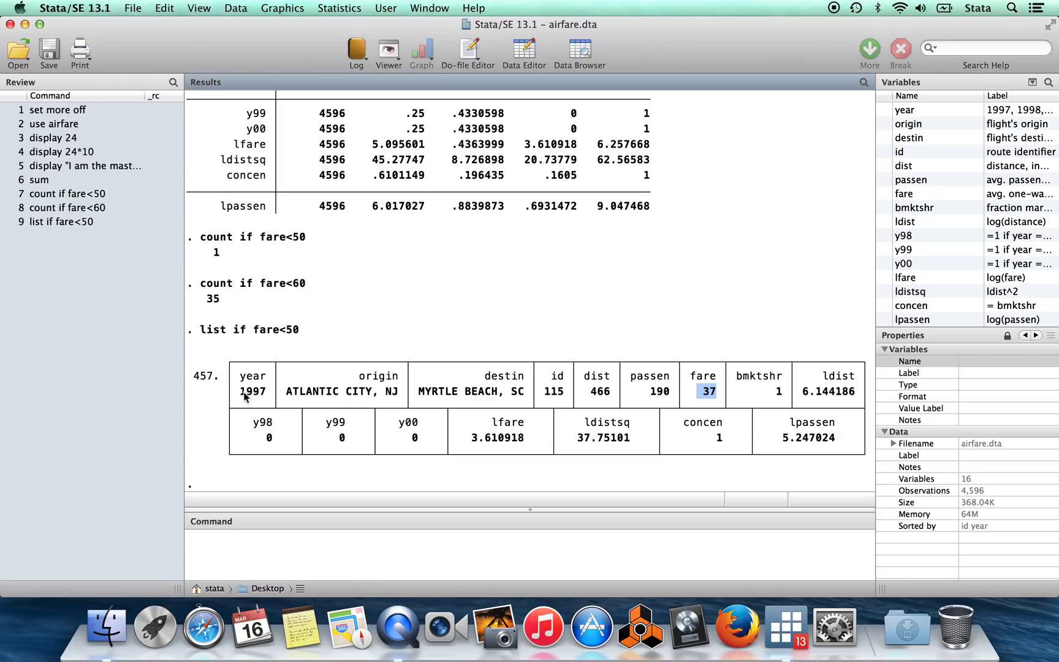
pyautogui.moveTo(240, 392); pyautogui.dragTo(521, 397)
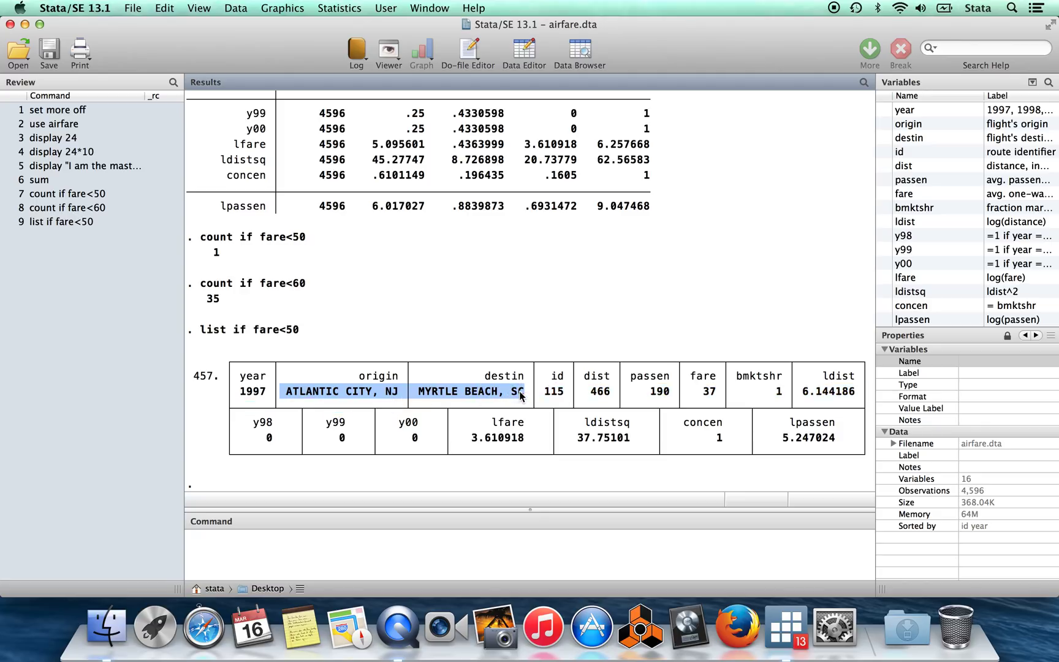
pyautogui.click(351, 556)
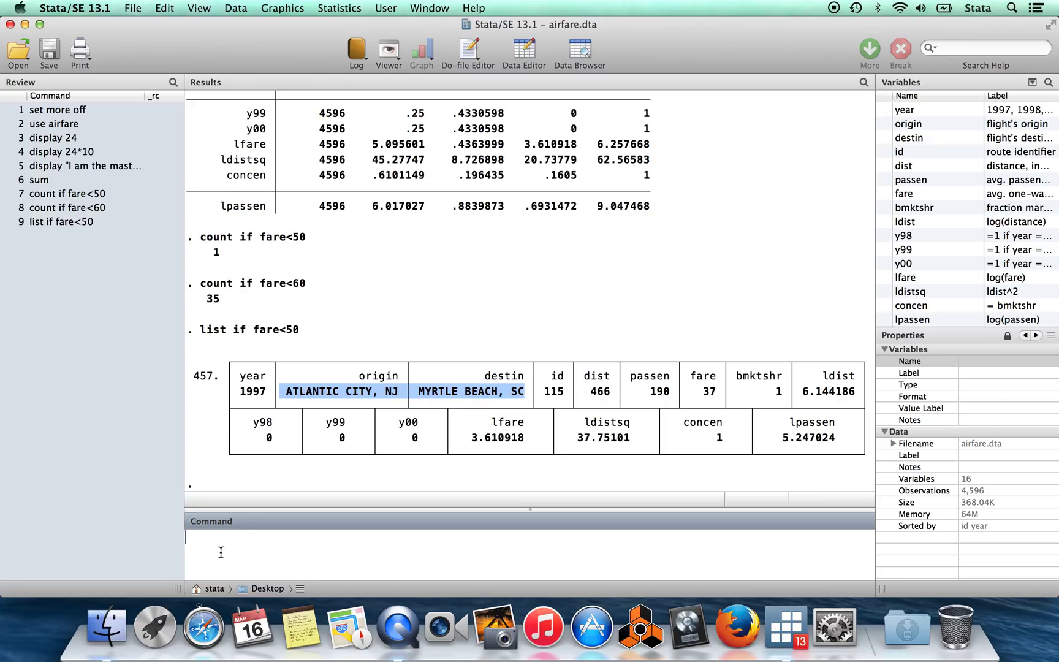
pyautogui.write('list if fare<60')
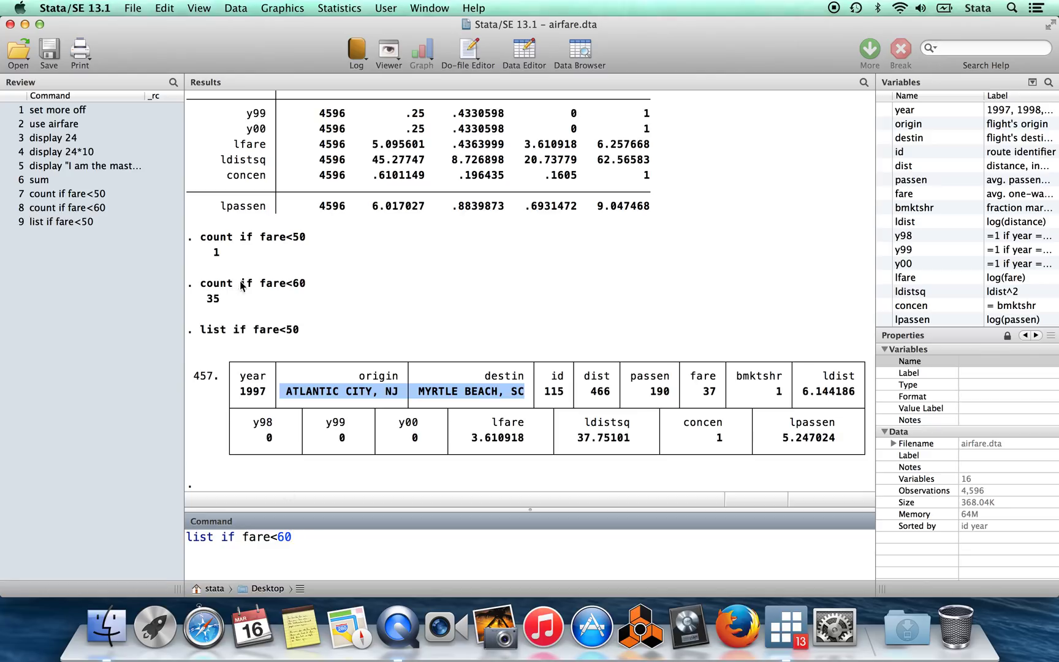
# List all 35 fare-below-60 observations, including Seattle–Spokane and Reno–San Jose.
pyautogui.moveTo(222, 300); pyautogui.dragTo(210, 300)
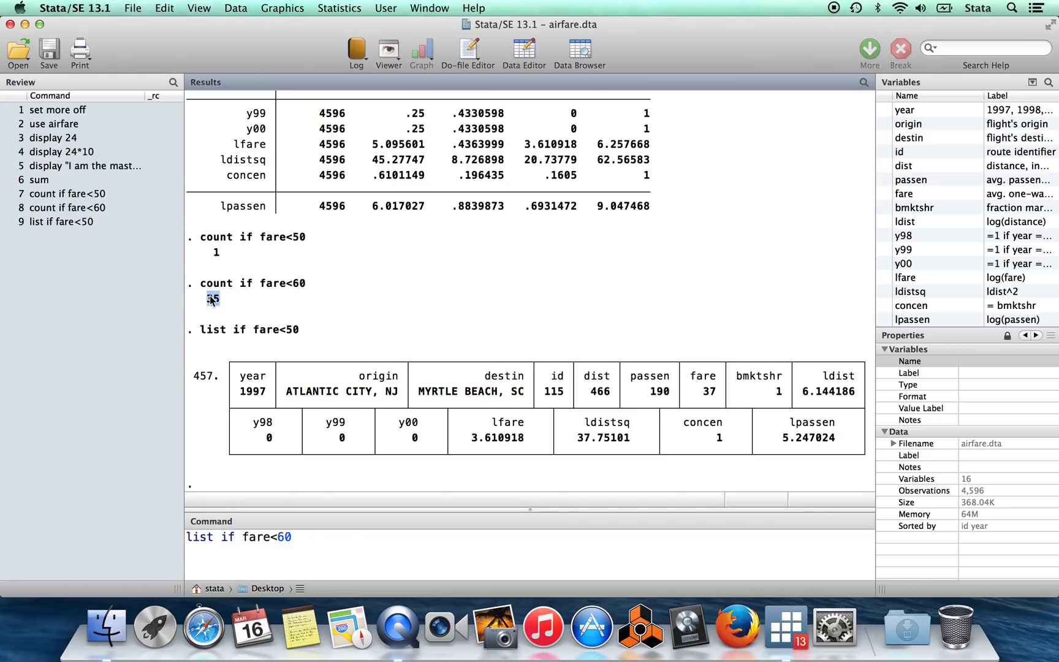
pyautogui.click(319, 541)
pyautogui.press('Return')
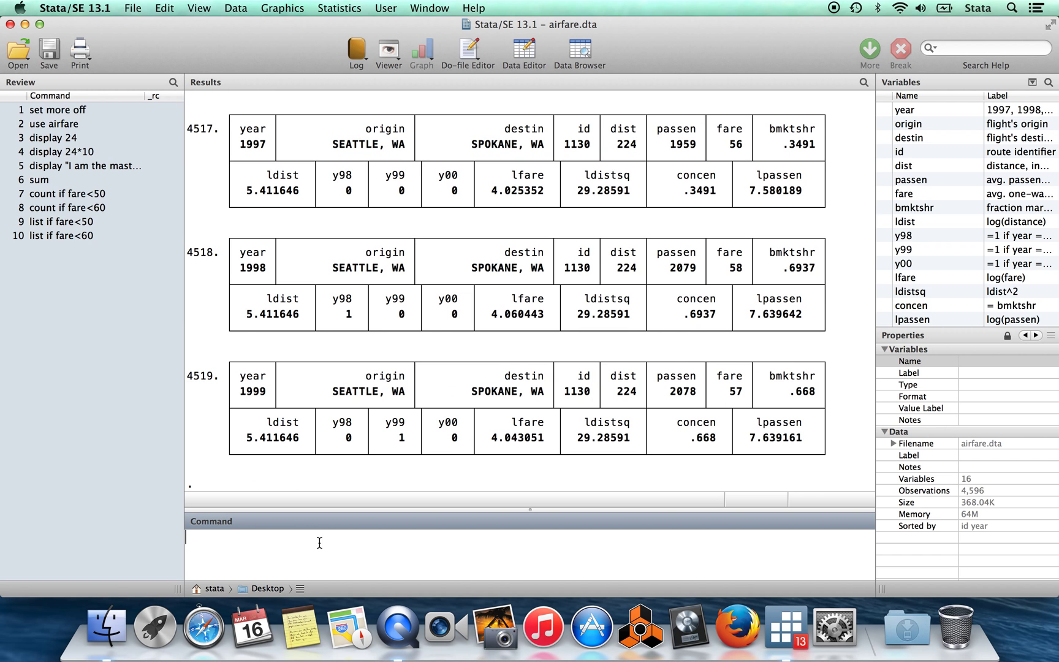
pyautogui.scroll(3, 398, 367)
pyautogui.scroll(3, 397, 367)
pyautogui.scroll(8, 397, 368)
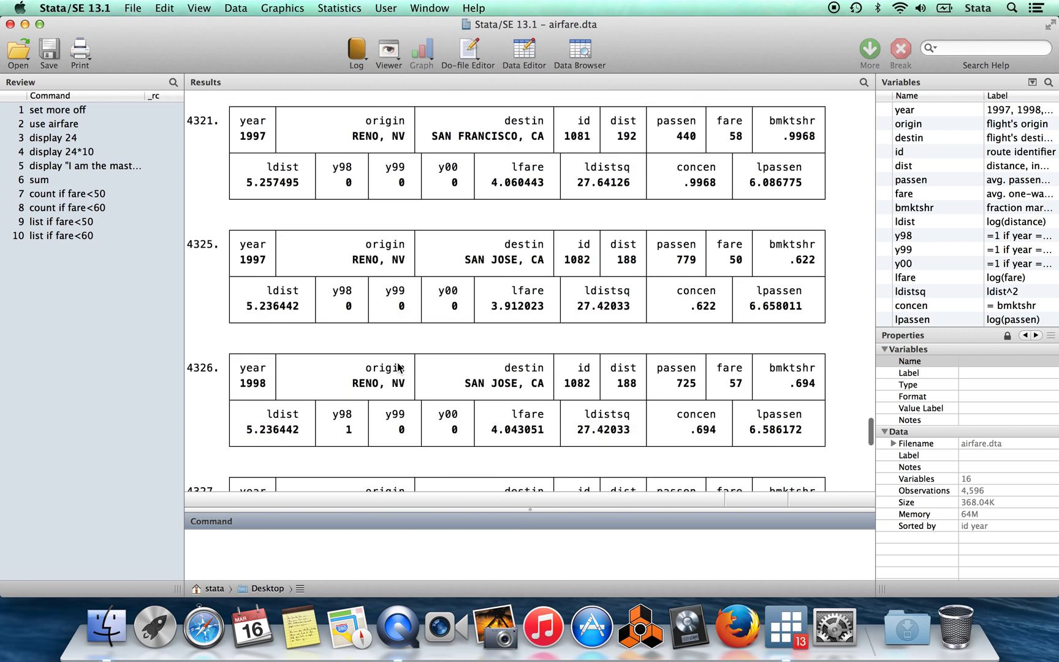
pyautogui.scroll(3, 397, 368)
pyautogui.scroll(3, 393, 414)
pyautogui.scroll(8, 381, 437)
pyautogui.scroll(10, 380, 441)
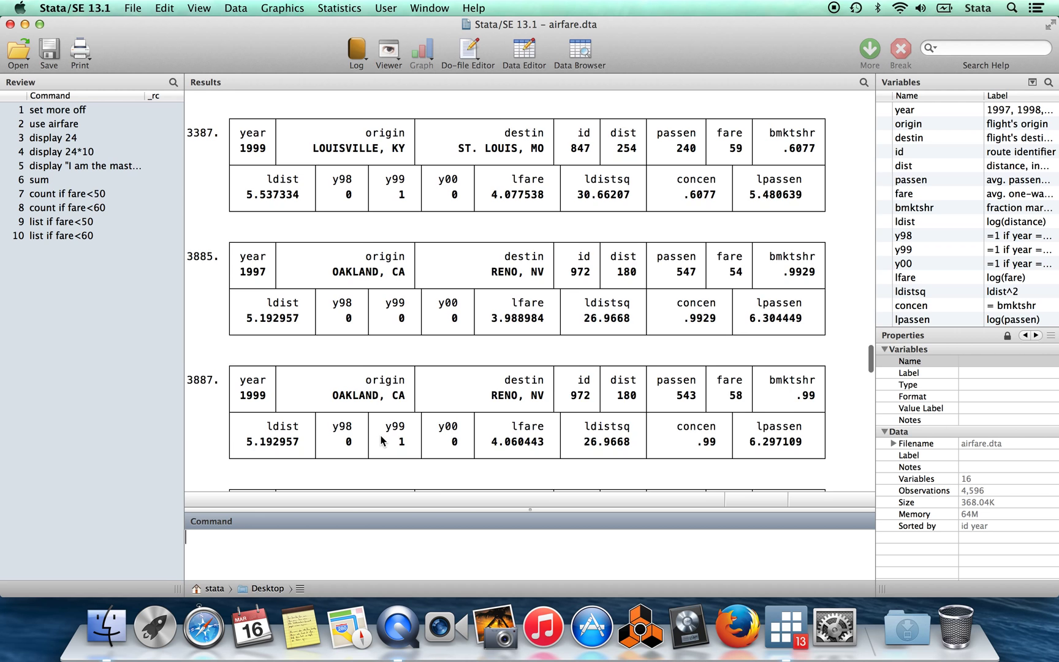
pyautogui.scroll(4, 381, 440)
pyautogui.scroll(2, 381, 442)
pyautogui.scroll(4, 381, 447)
pyautogui.scroll(4, 380, 453)
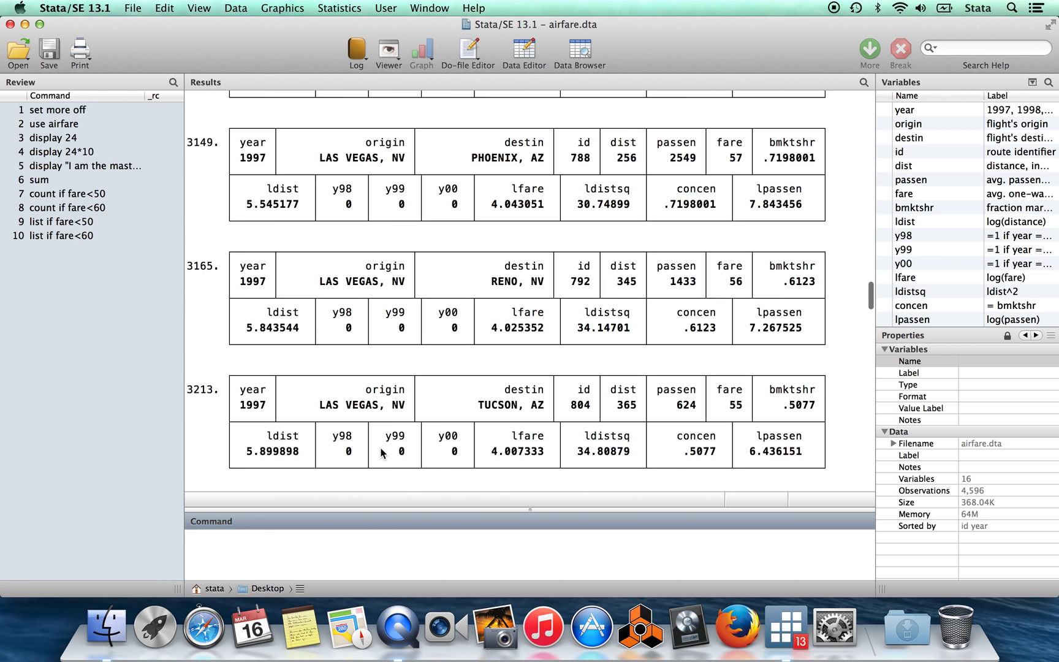
pyautogui.scroll(5, 380, 452)
pyautogui.scroll(5, 378, 472)
pyautogui.scroll(2, 352, 286)
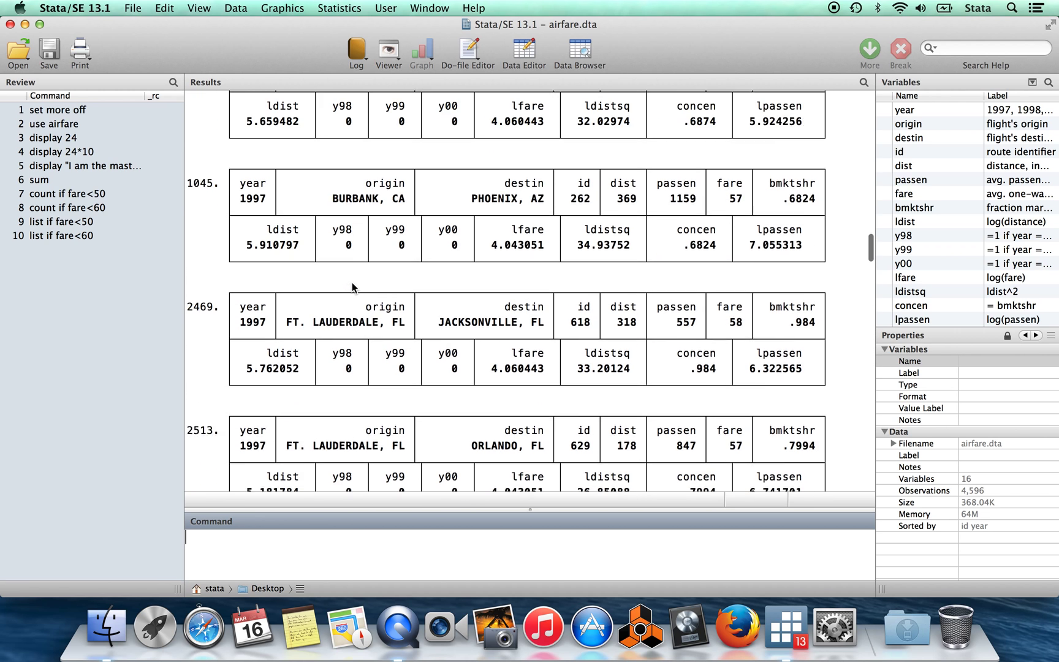
pyautogui.scroll(2, 354, 248)
pyautogui.scroll(-2, 354, 249)
pyautogui.scroll(-10, 348, 281)
pyautogui.scroll(-5, 352, 287)
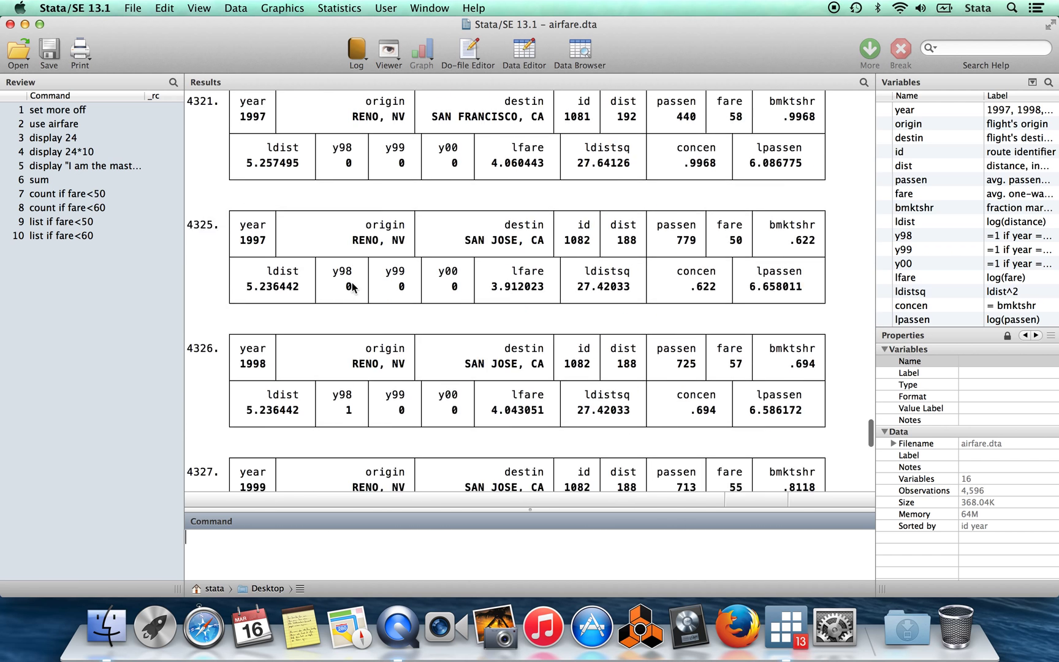
pyautogui.scroll(-5, 352, 286)
pyautogui.scroll(-1, 352, 287)
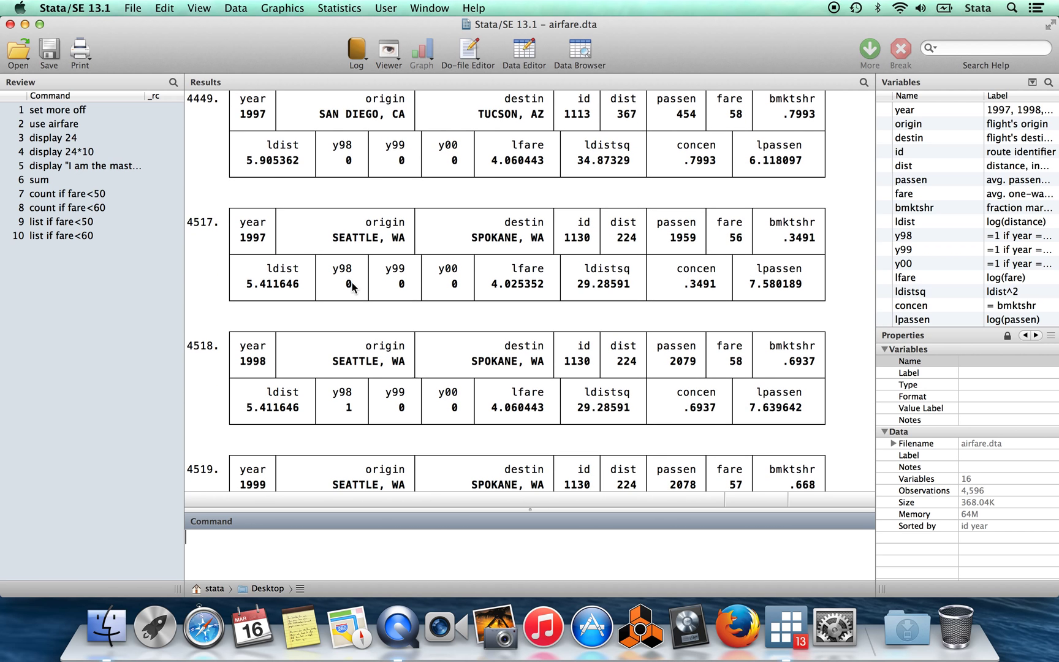